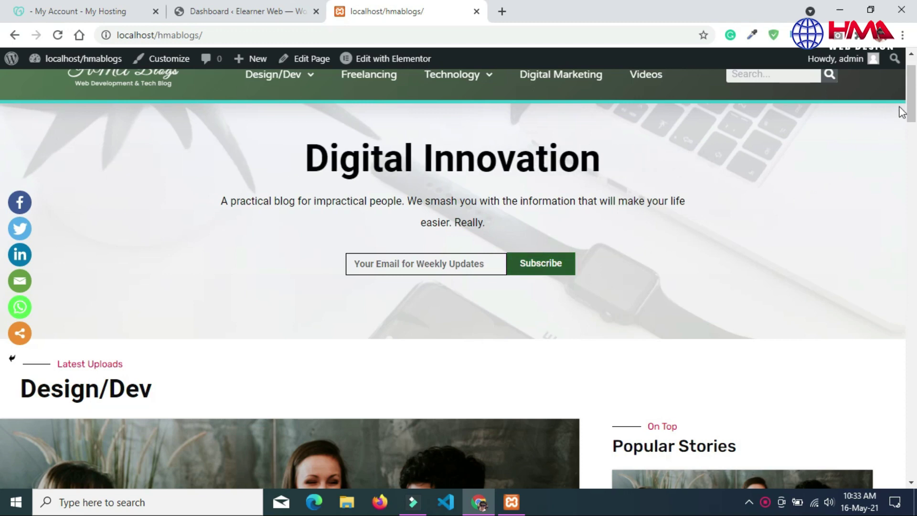
# Step: Look over the local blog and the live dashboard, then bring up the GoDaddy hosting account for hmablogs.com
pyautogui.moveTo(913, 94)
pyautogui.mouseDown()
pyautogui.moveTo(912, 109)
pyautogui.moveTo(913, 89)
pyautogui.mouseUp()
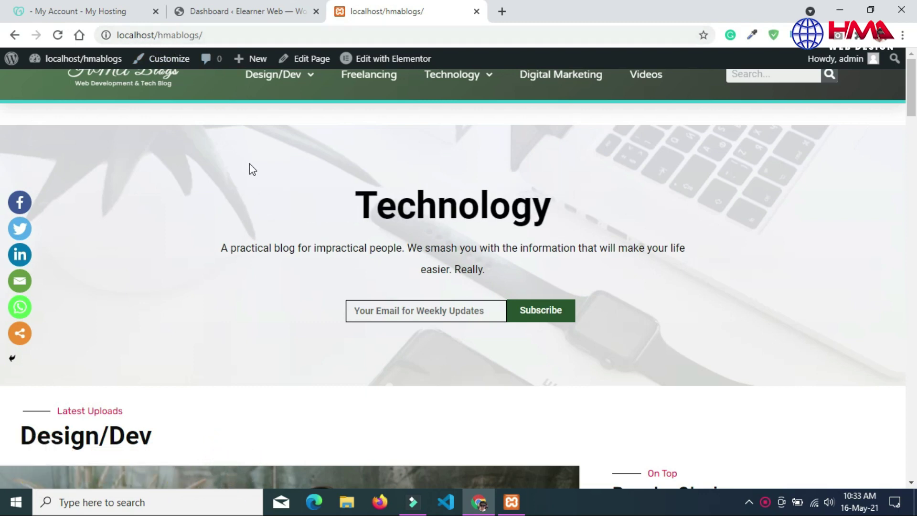
pyautogui.click(244, 12)
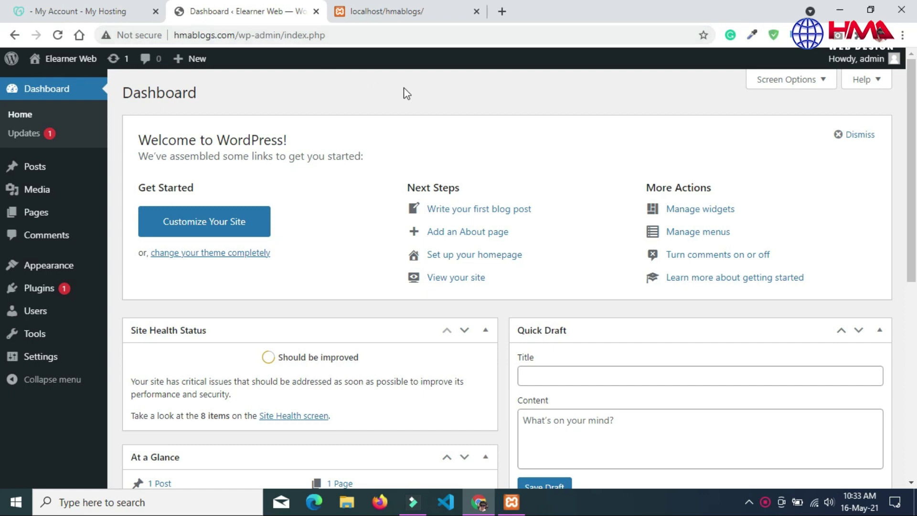
pyautogui.click(408, 9)
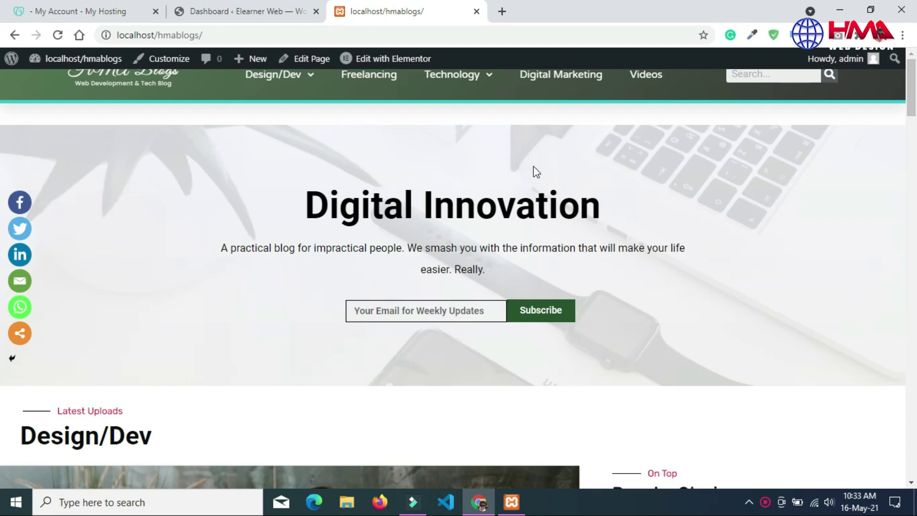
pyautogui.click(96, 12)
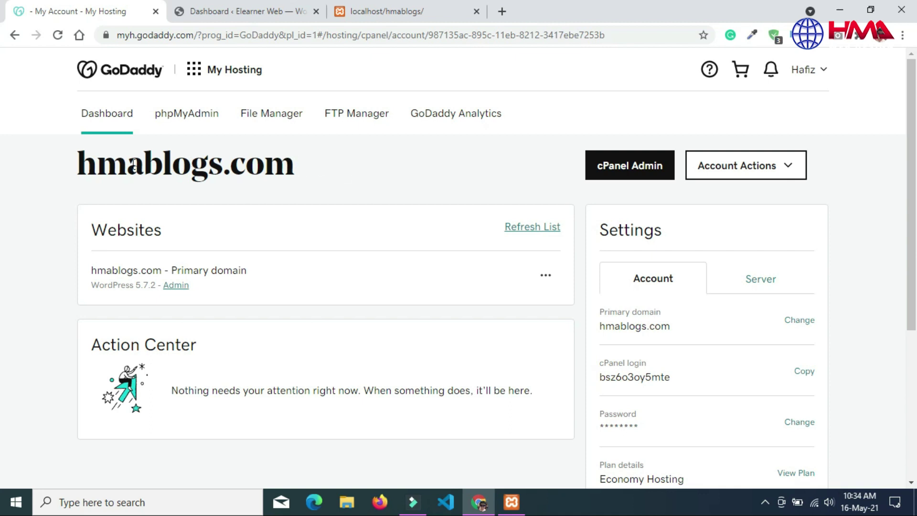
# Step: Highlight the hmablogs.com domain name, then move between tabs and end on the localhost/hmablogs homepage
pyautogui.moveTo(89, 160); pyautogui.dragTo(312, 168)
pyautogui.click(323, 171)
pyautogui.hotkey('ctrl', '3')
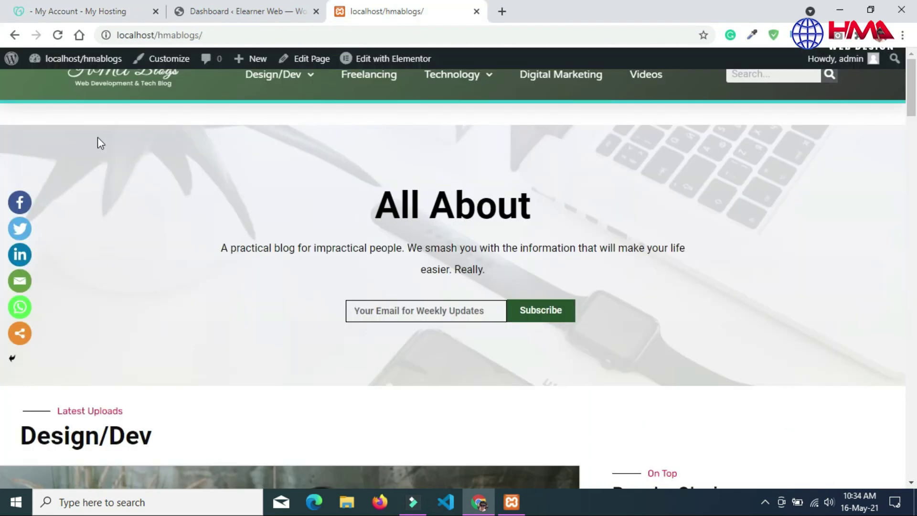
pyautogui.click(223, 10)
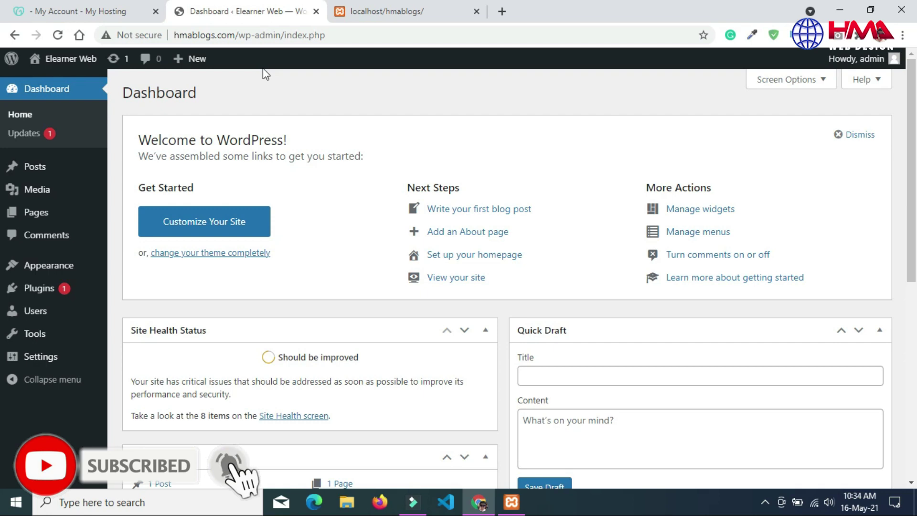
pyautogui.click(380, 10)
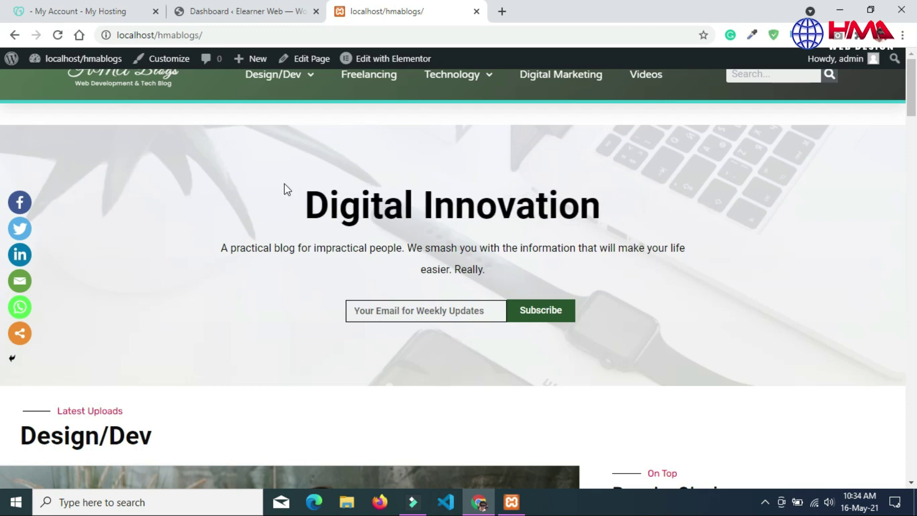
pyautogui.click(262, 11)
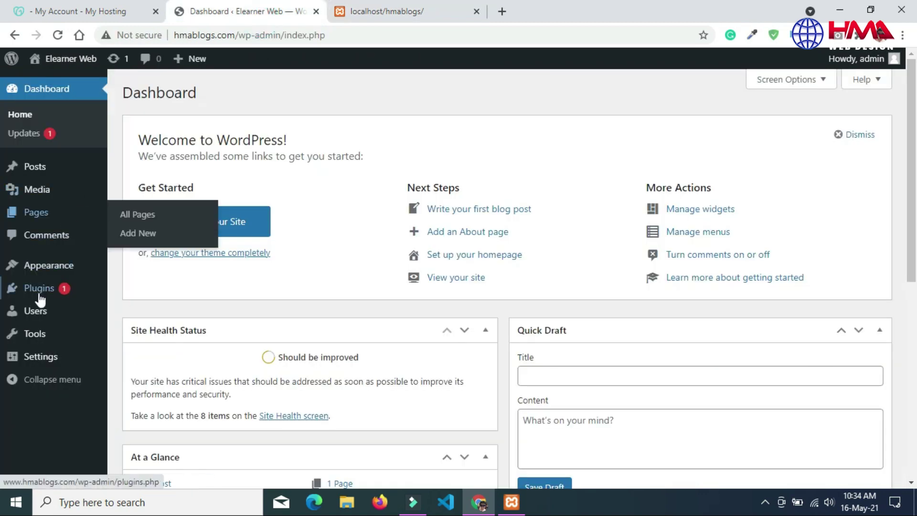
pyautogui.click(444, 10)
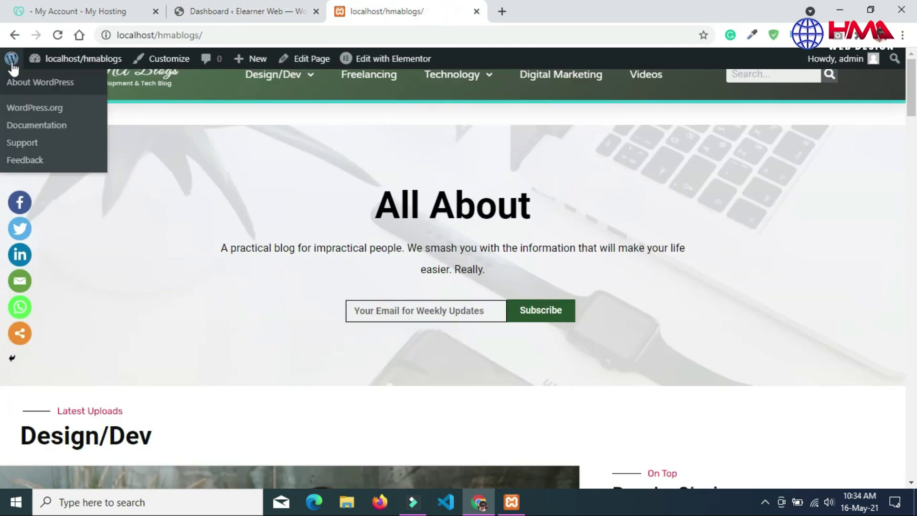
# Step: Go from the local blog's admin Dashboard to Plugins > Add New and focus the plugin search box
pyautogui.moveTo(56, 65)
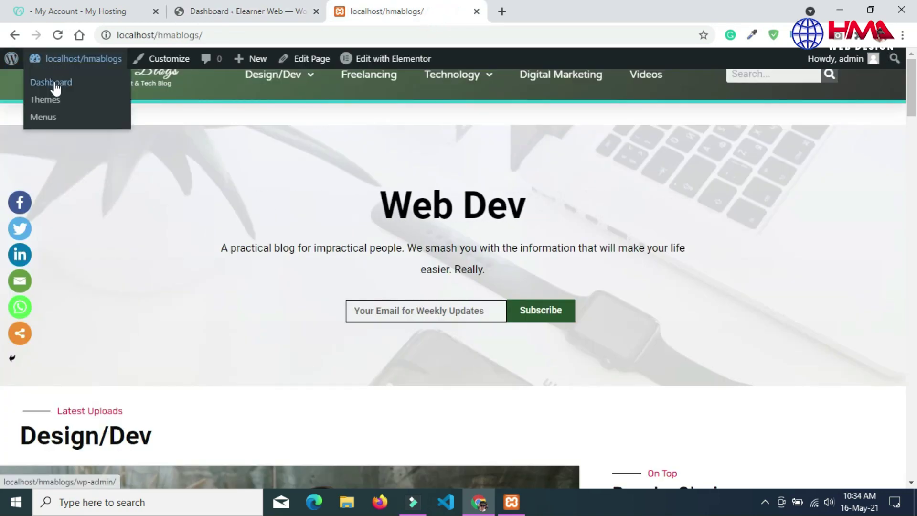
pyautogui.click(43, 117)
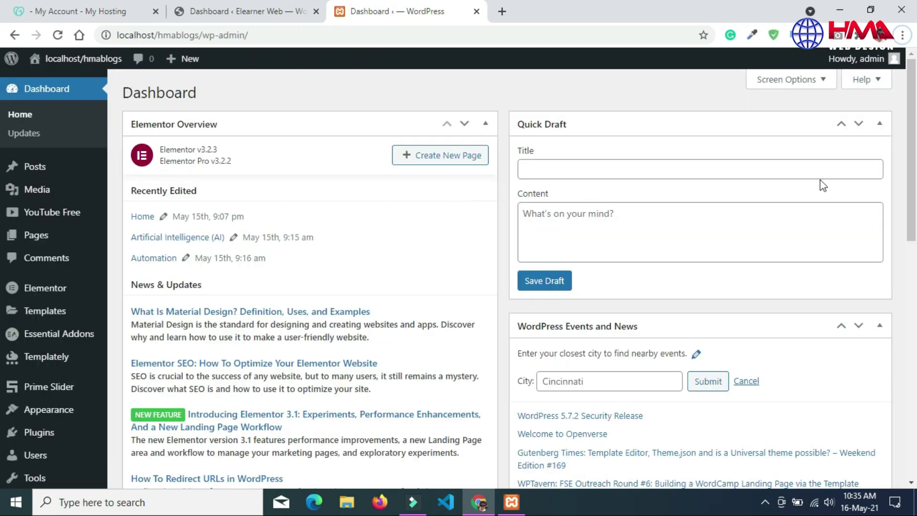
pyautogui.moveTo(912, 170); pyautogui.dragTo(911, 223)
pyautogui.moveTo(69, 318)
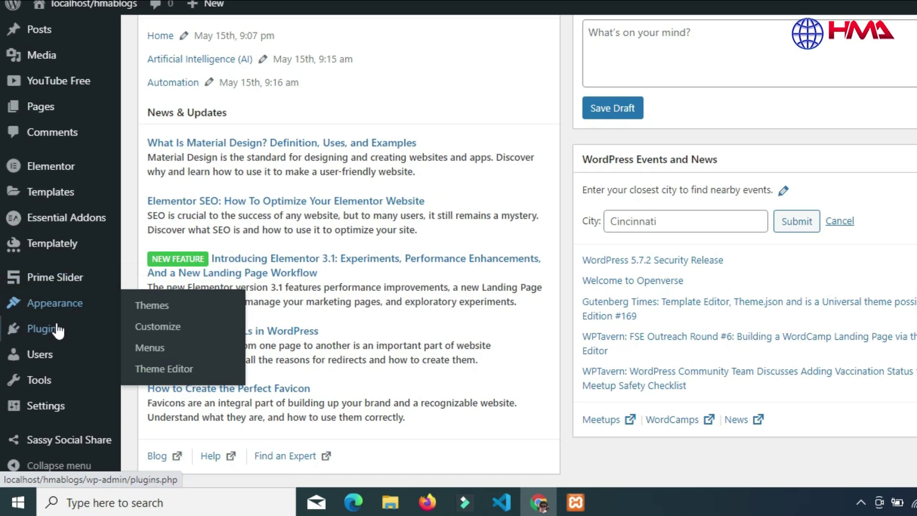
pyautogui.moveTo(44, 350)
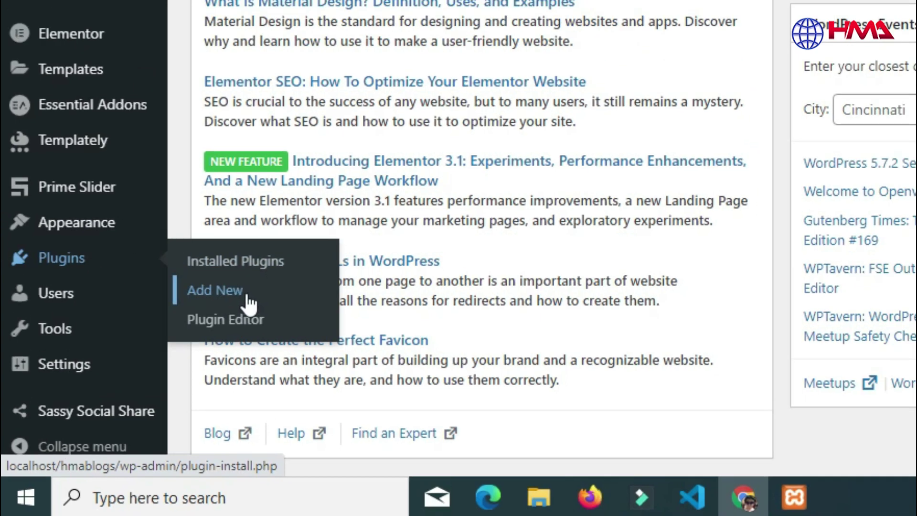
pyautogui.click(245, 275)
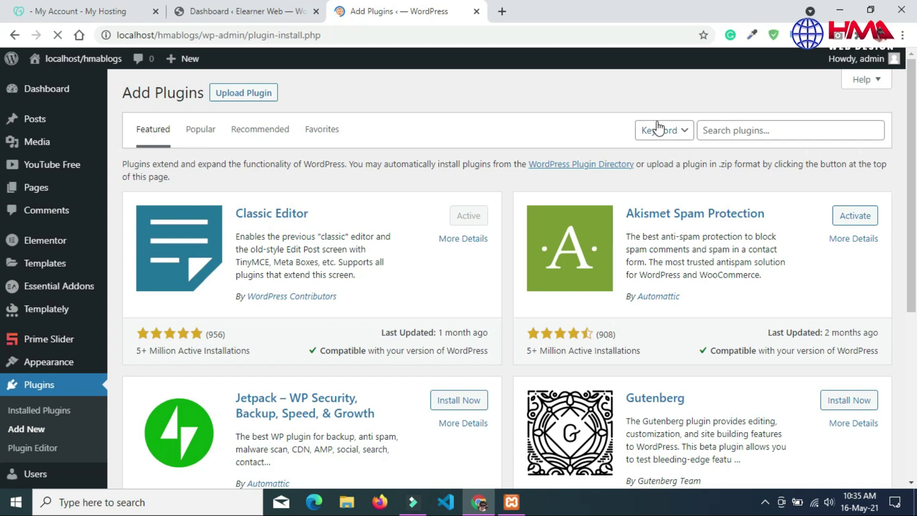
pyautogui.click(736, 132)
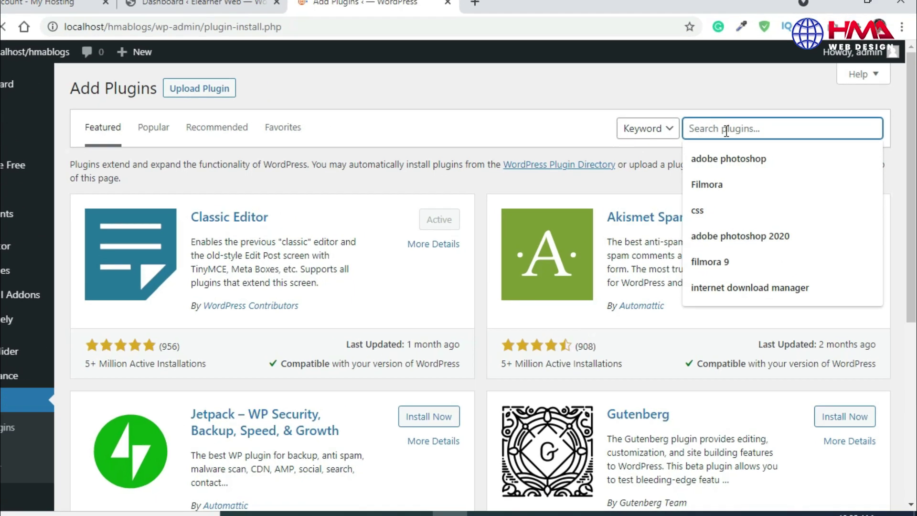
# Step: Search 'all in one', then install and activate All-in-One WP Migration on the local site
pyautogui.write('al')
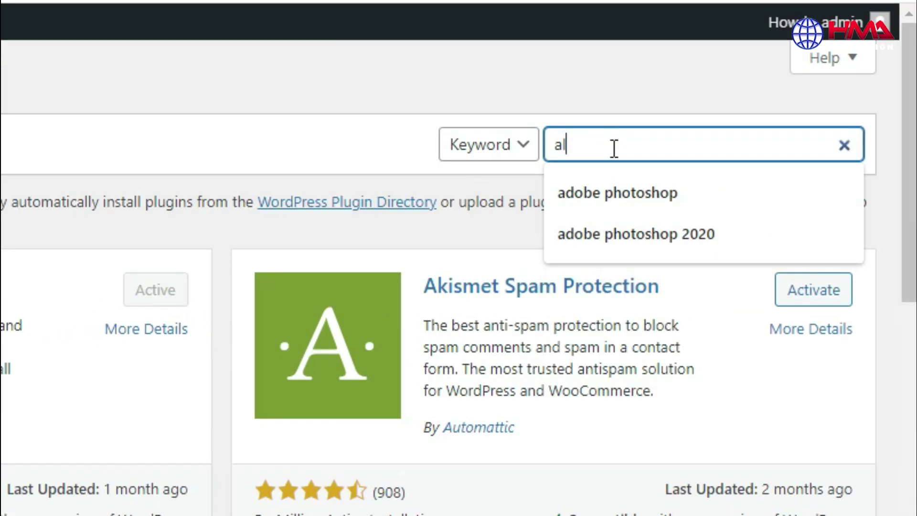
pyautogui.write('l in ')
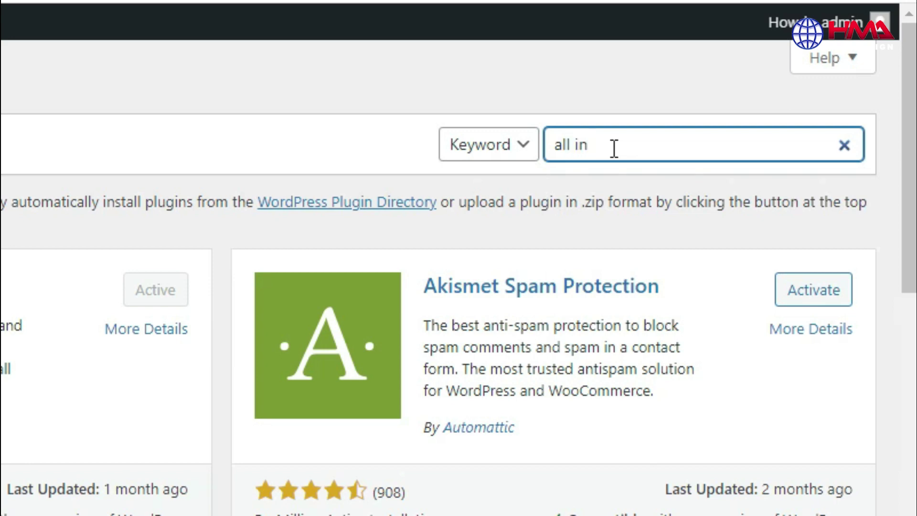
pyautogui.write('one')
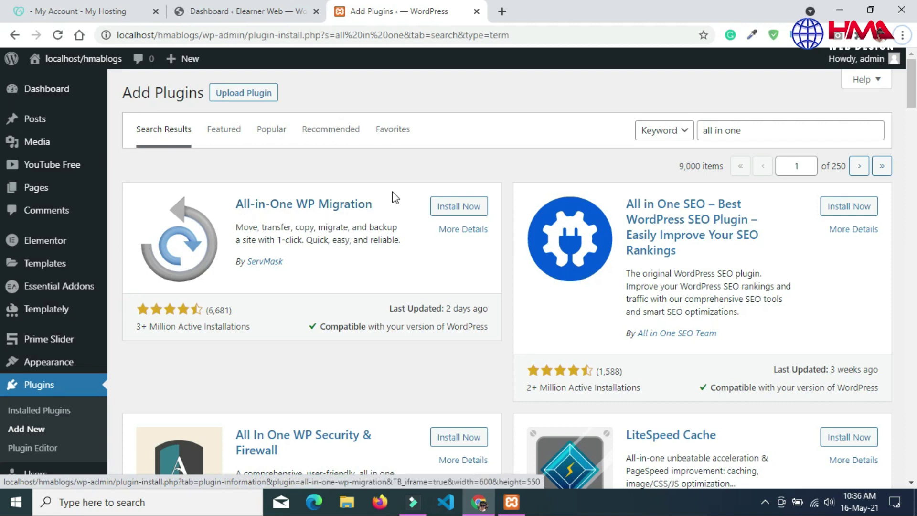
pyautogui.click(461, 209)
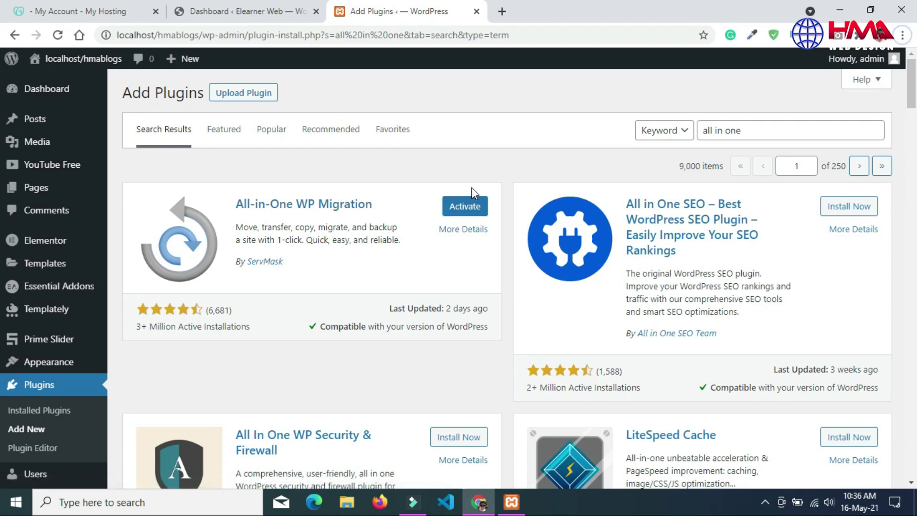
pyautogui.click(471, 210)
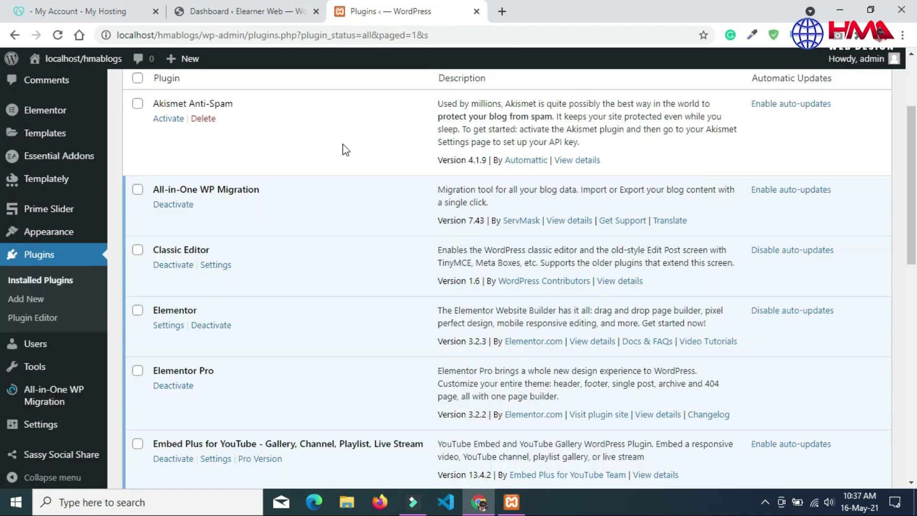
pyautogui.click(253, 10)
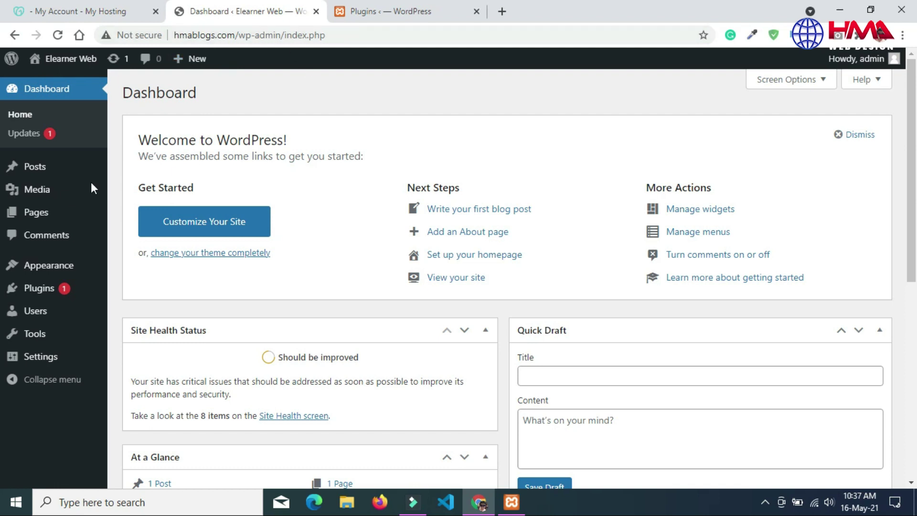
# Step: On the live site, search Add Plugins for 'all in one' and install and activate All-in-One WP Migration
pyautogui.moveTo(41, 293)
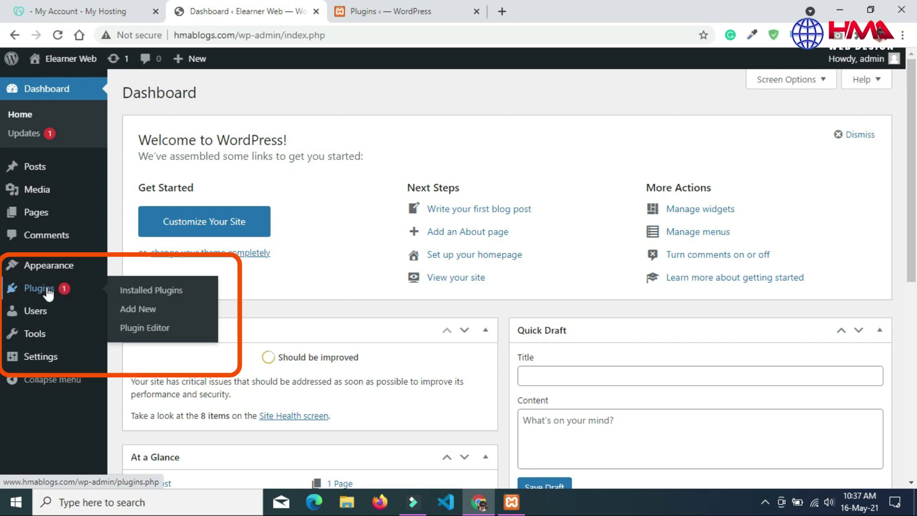
pyautogui.click(129, 313)
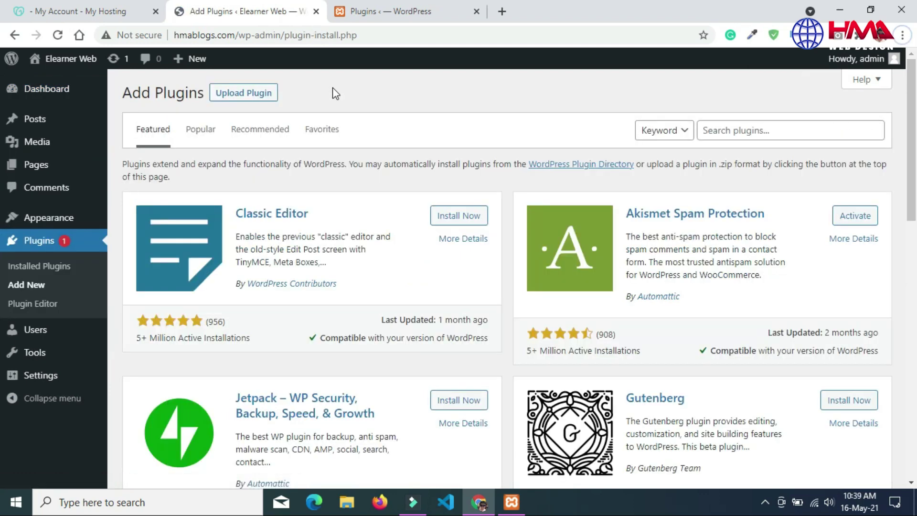
pyautogui.click(772, 130)
pyautogui.write('all in one')
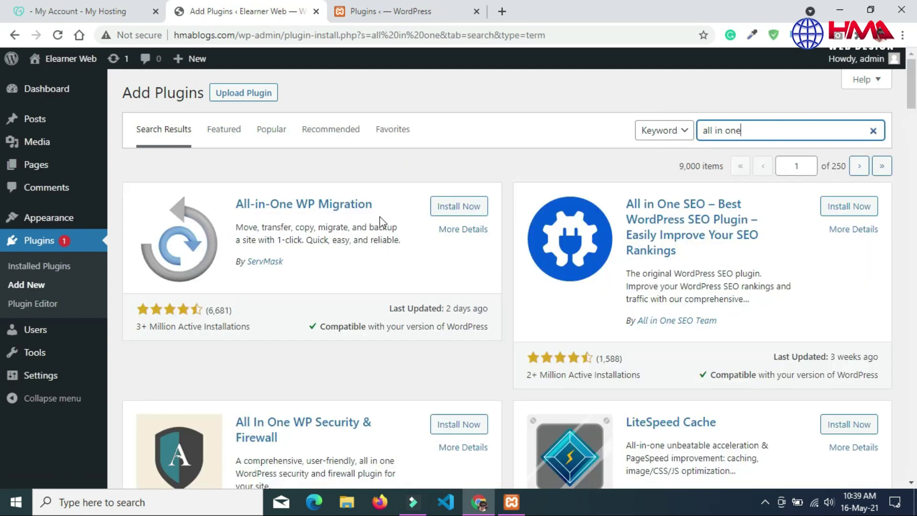
pyautogui.click(461, 206)
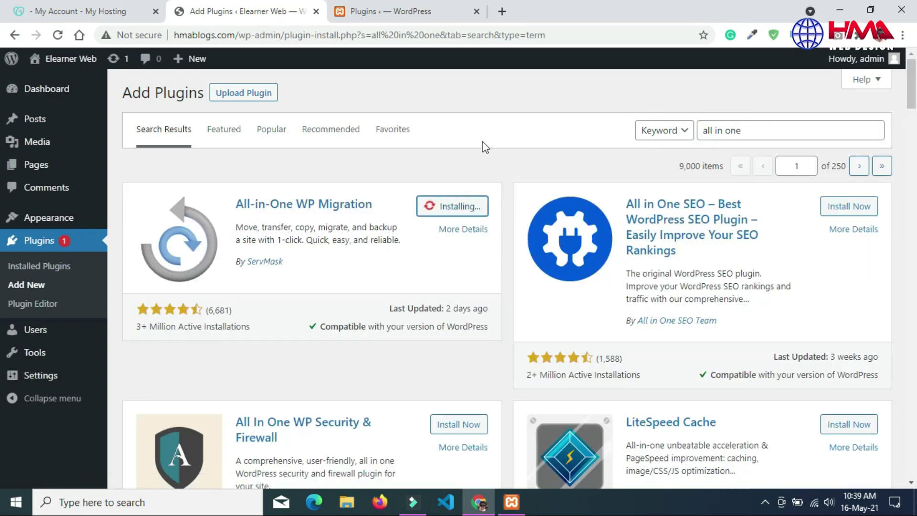
pyautogui.click(467, 207)
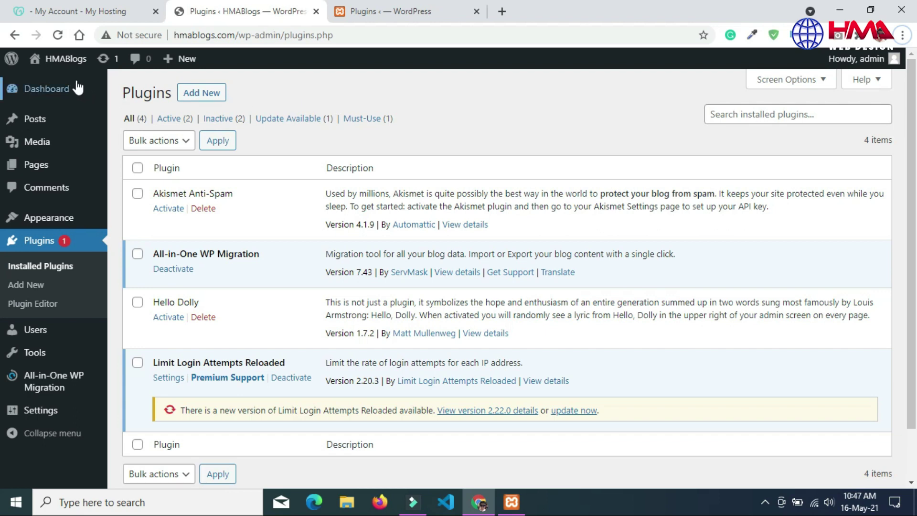
# Step: Open the live HMABlogs homepage in a new tab, view it, then move to the local plugins list
pyautogui.moveTo(66, 63)
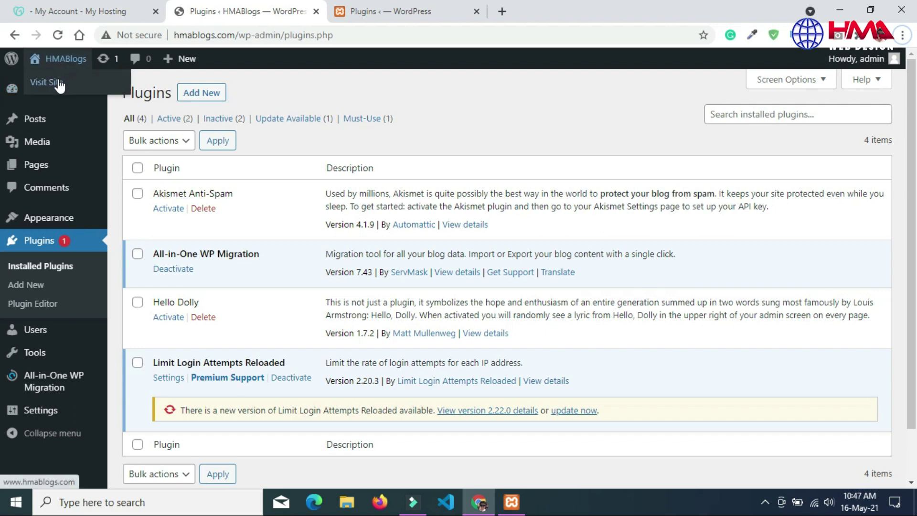
pyautogui.rightClick(58, 83)
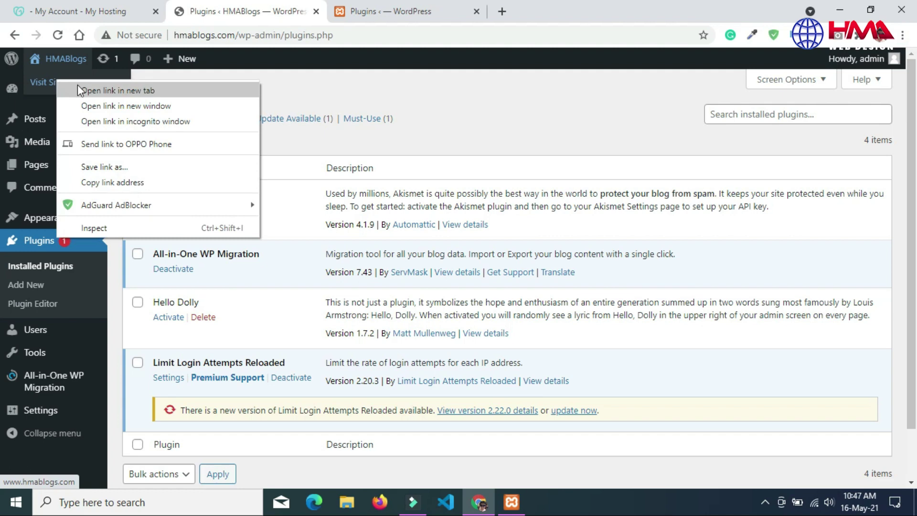
pyautogui.click(83, 91)
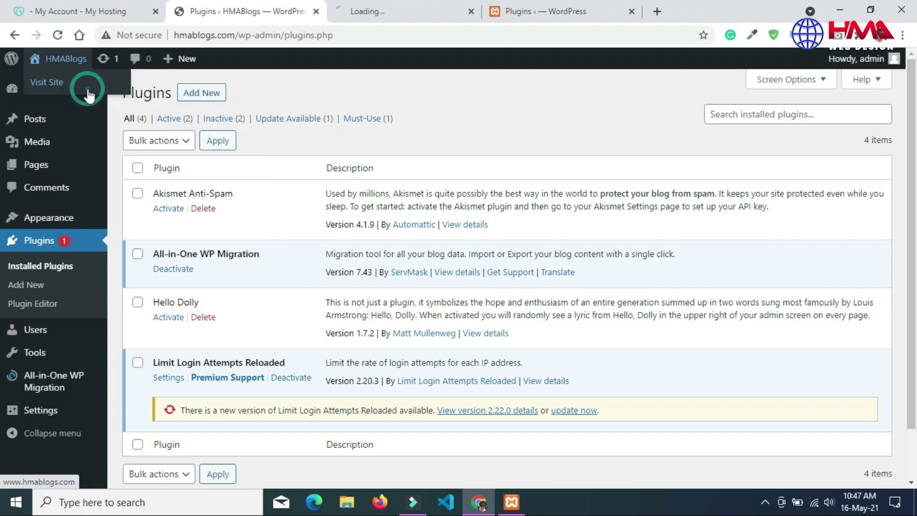
pyautogui.click(381, 12)
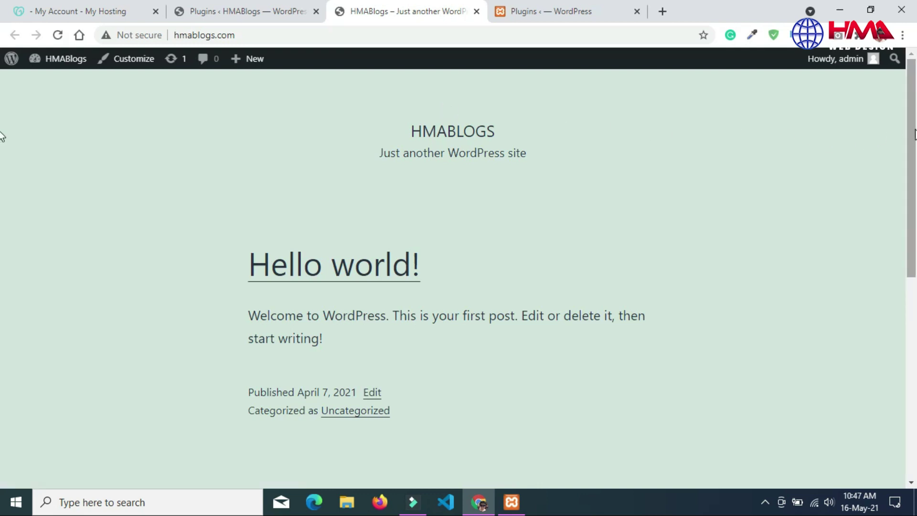
pyautogui.moveTo(913, 134)
pyautogui.mouseDown()
pyautogui.moveTo(913, 303)
pyautogui.moveTo(913, 121)
pyautogui.mouseUp()
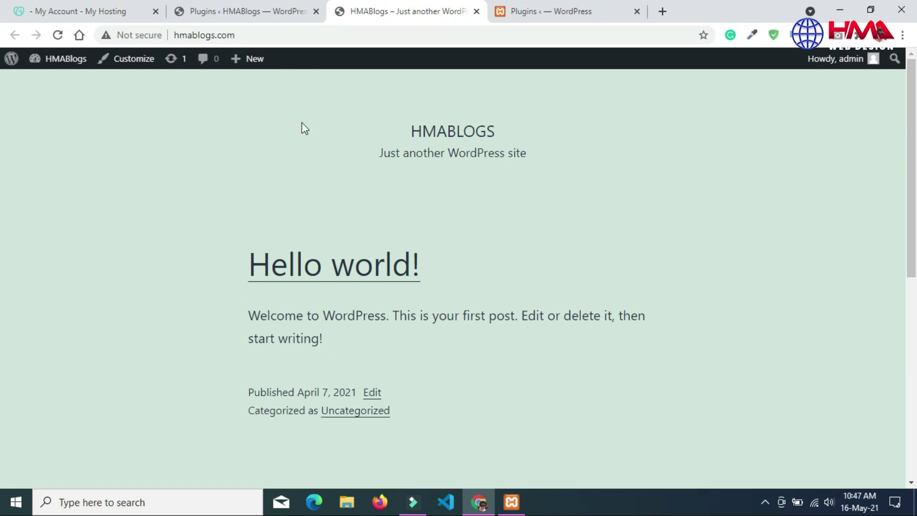
pyautogui.click(551, 10)
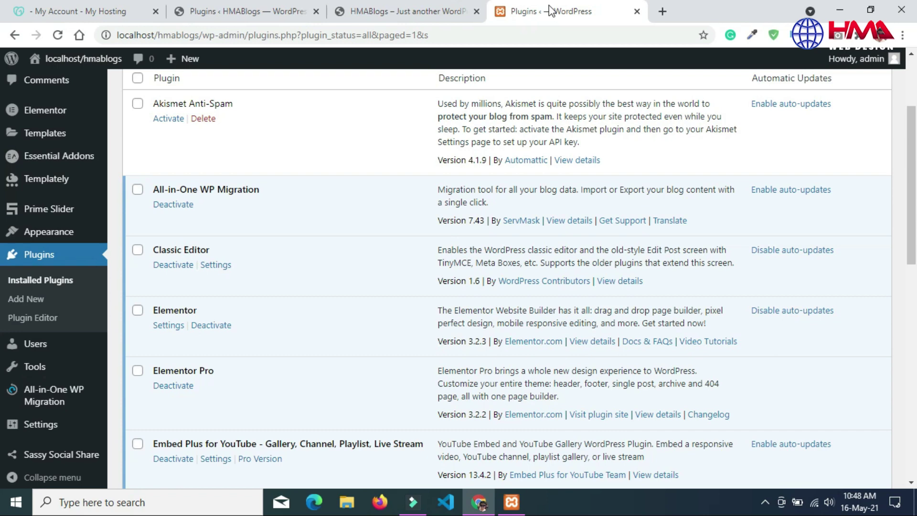
# Step: Open All-in-One WP Migration > Export on the local site and expand its Export To destinations
pyautogui.click(225, 11)
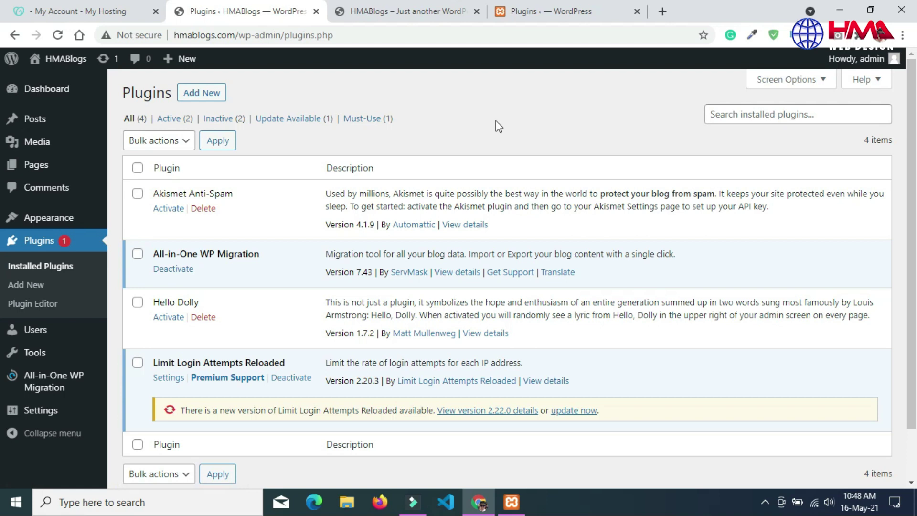
pyautogui.click(560, 7)
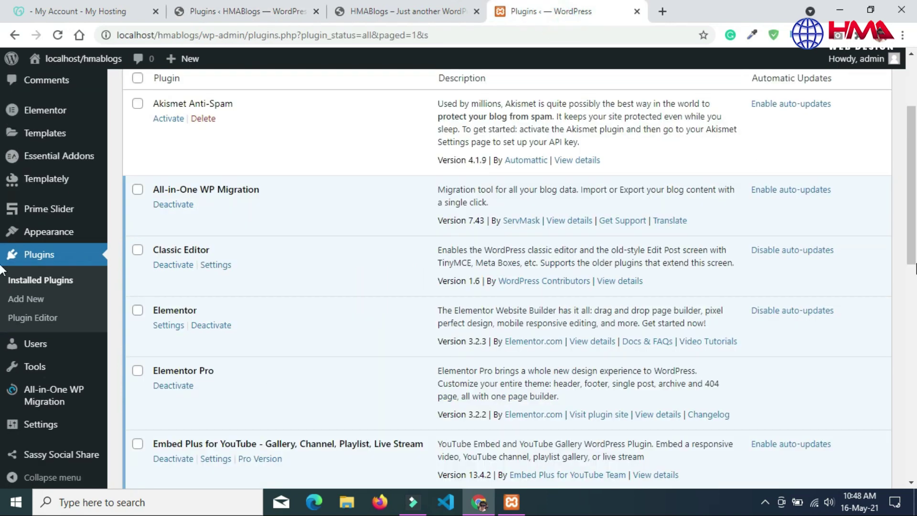
pyautogui.scroll(-2, 3, 263)
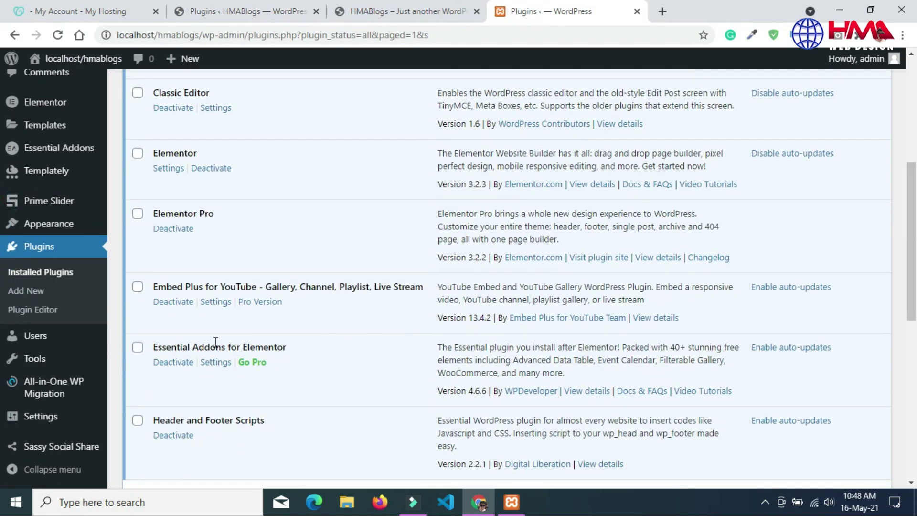
pyautogui.moveTo(54, 399)
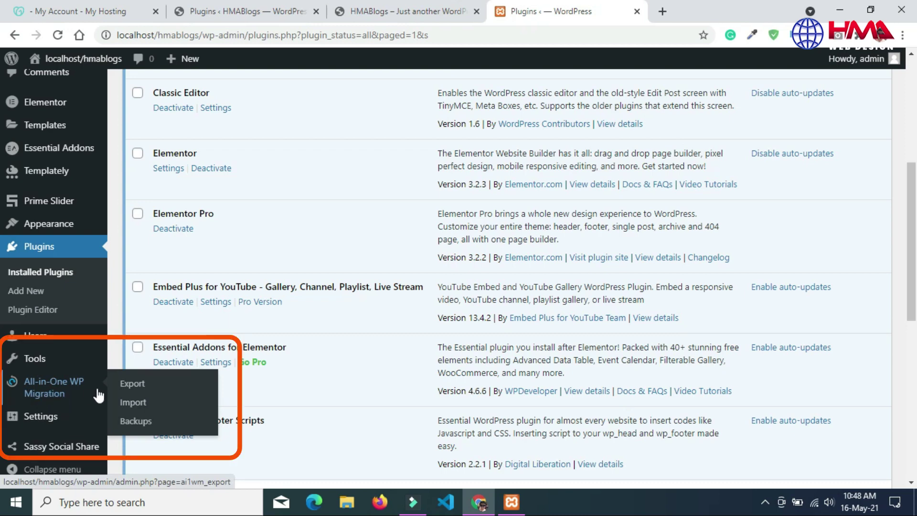
pyautogui.click(132, 383)
pyautogui.click(220, 239)
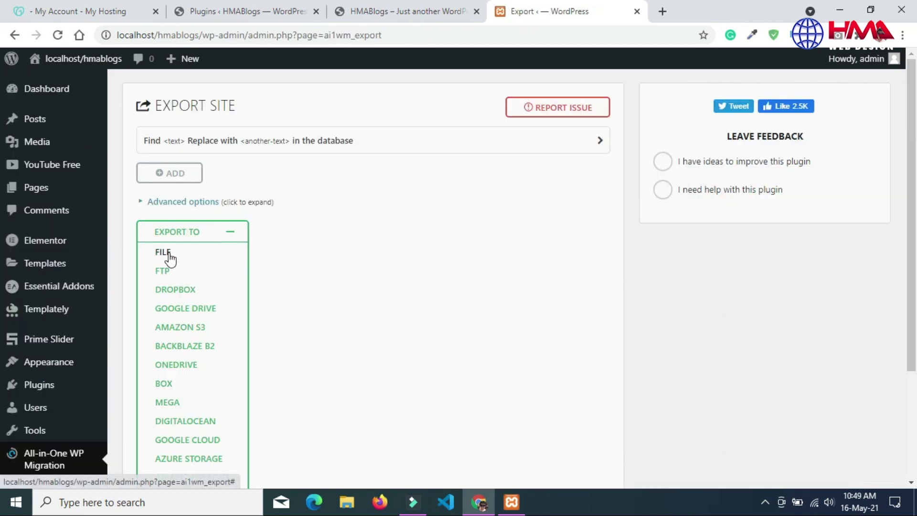
# Step: Export the local site to FILE and download the 118 MB localhost backup
pyautogui.click(165, 252)
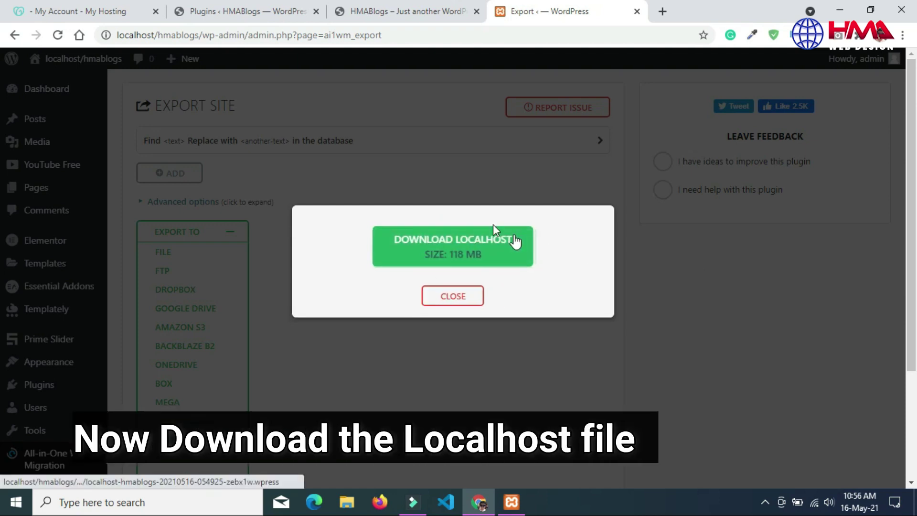
pyautogui.click(460, 251)
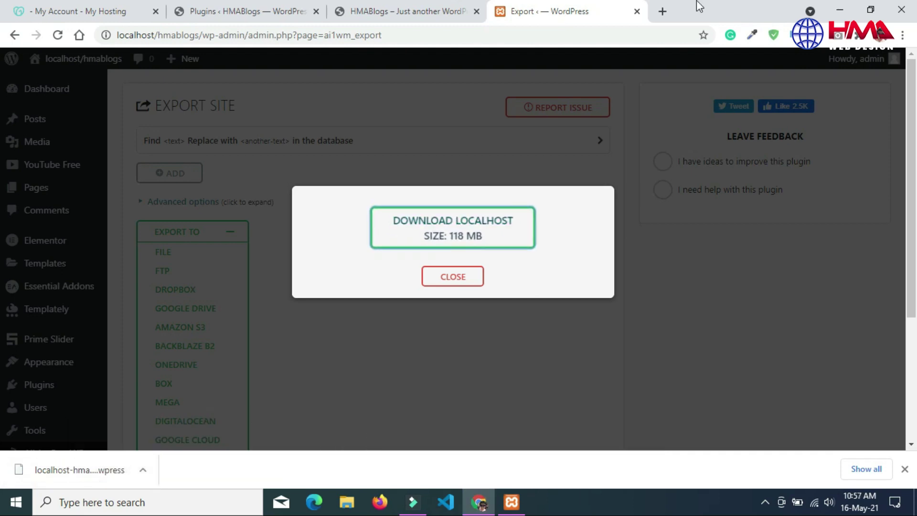
pyautogui.click(453, 276)
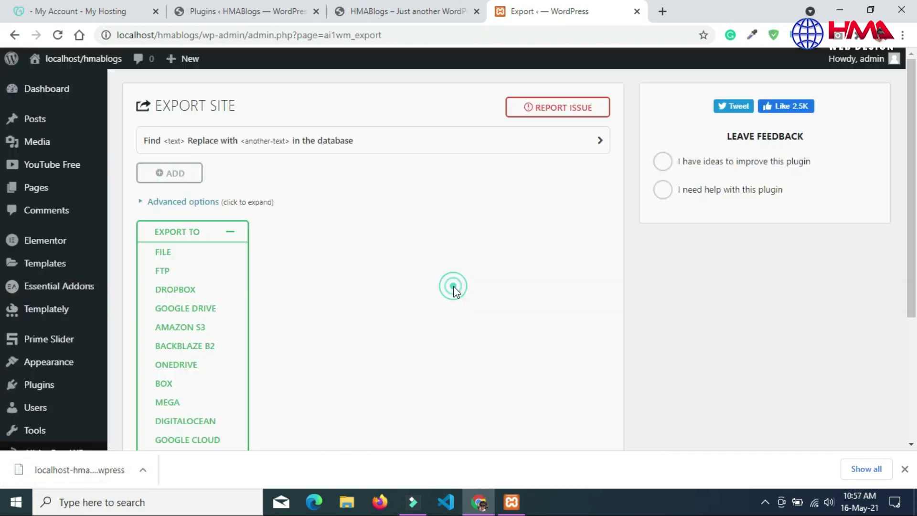
pyautogui.click(904, 469)
pyautogui.click(254, 10)
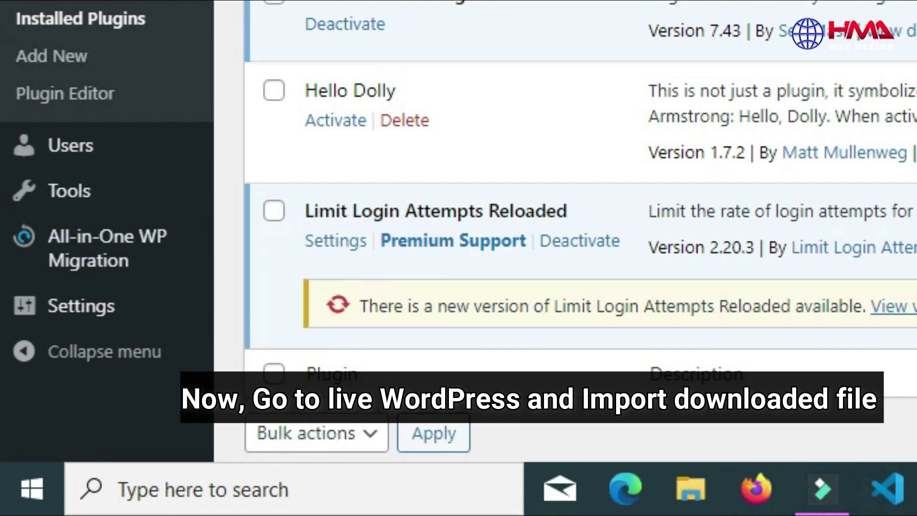
# Step: On the live site's migration Import page, choose Import From > FILE and upload the localhost-hmablogs .wpress backup from Downloads
pyautogui.moveTo(117, 258)
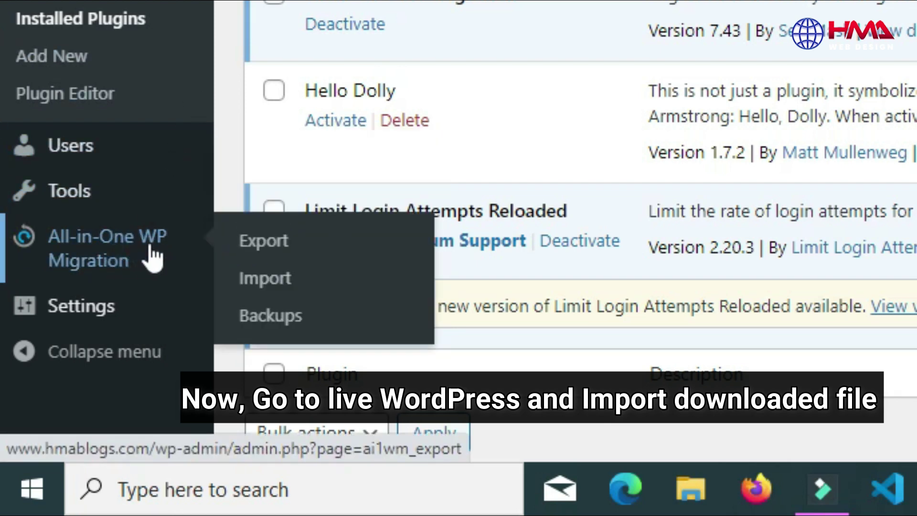
pyautogui.click(280, 288)
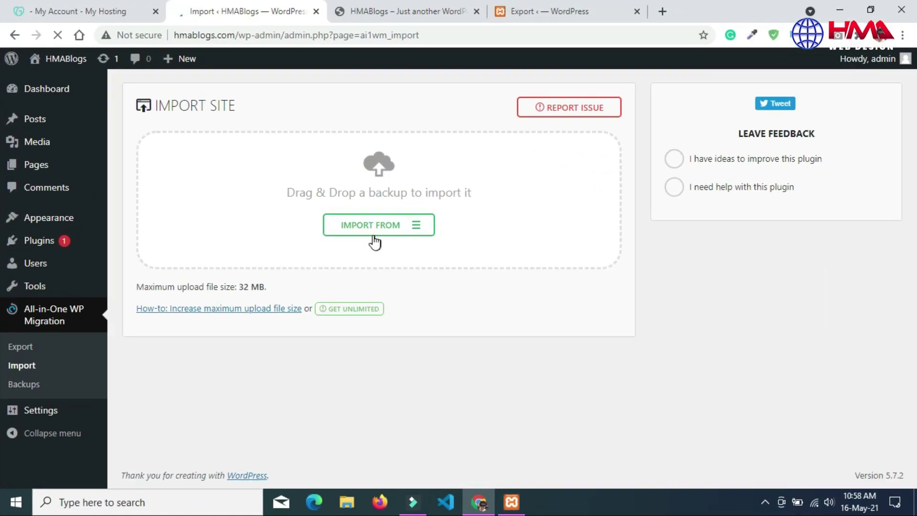
pyautogui.click(391, 231)
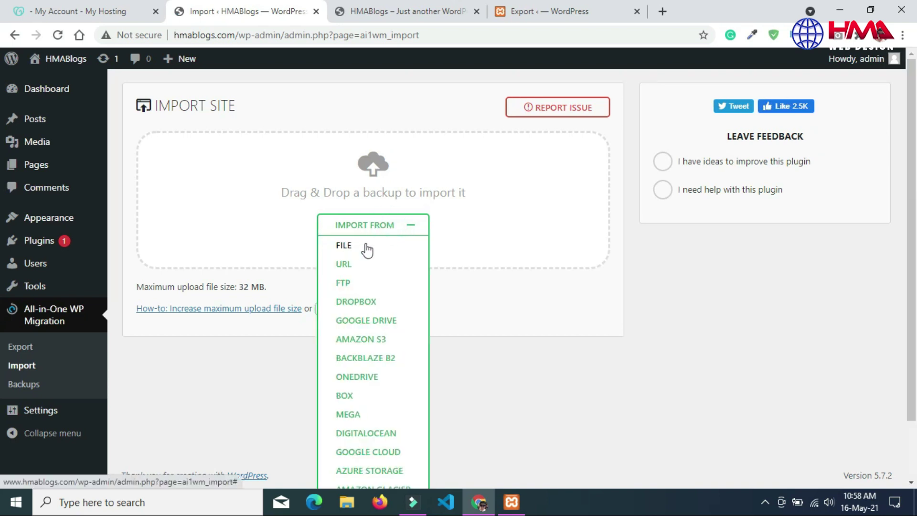
pyautogui.click(345, 245)
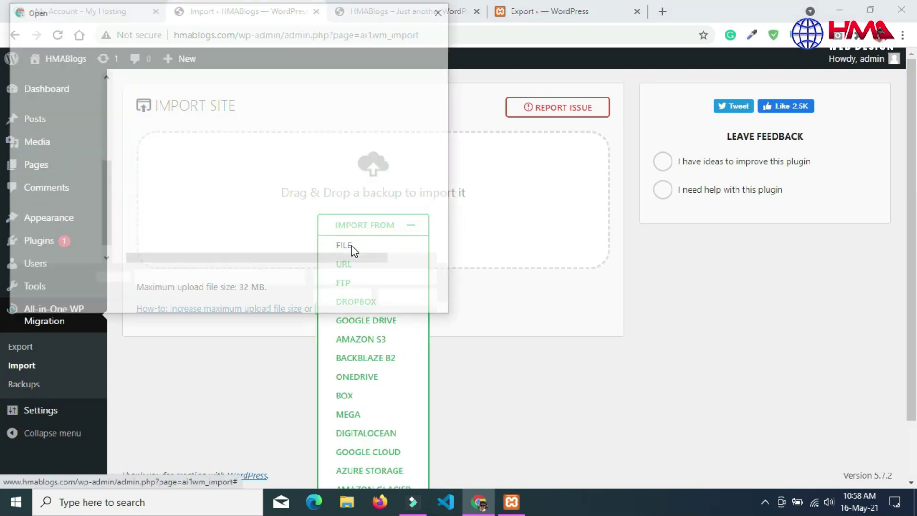
pyautogui.click(67, 148)
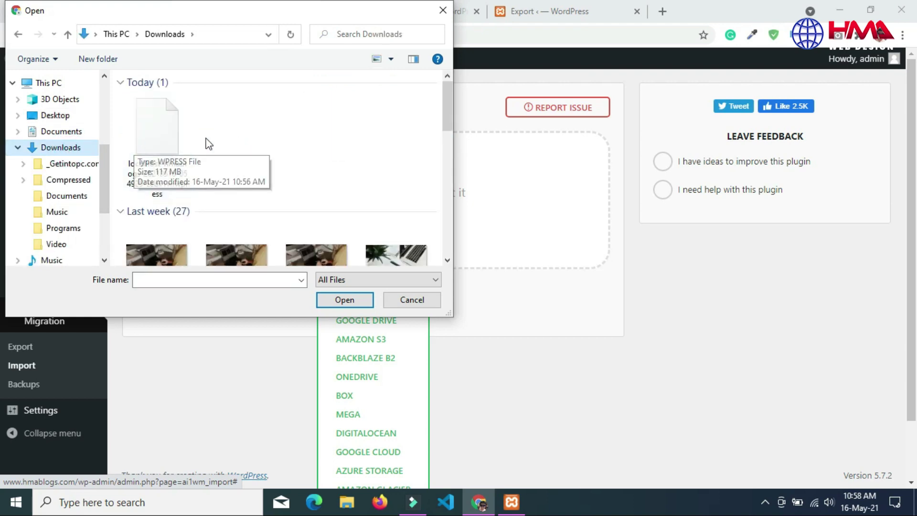
pyautogui.click(160, 149)
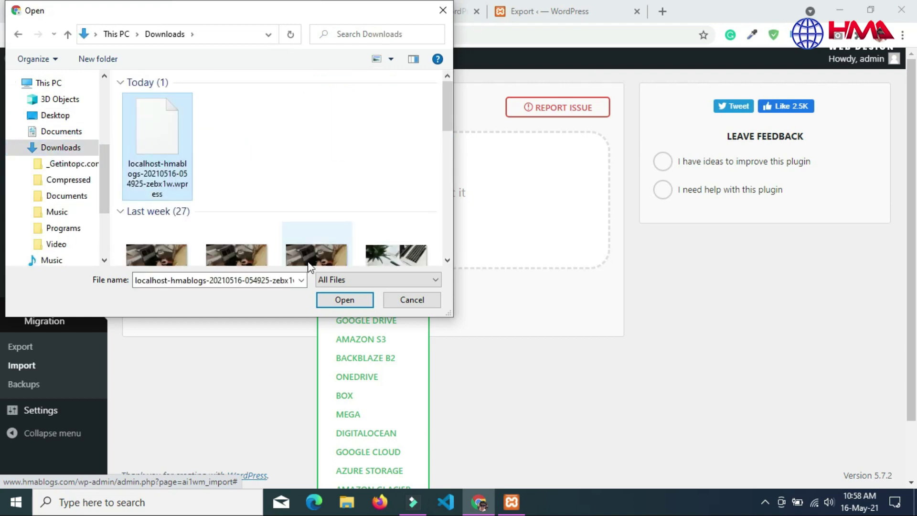
pyautogui.click(337, 299)
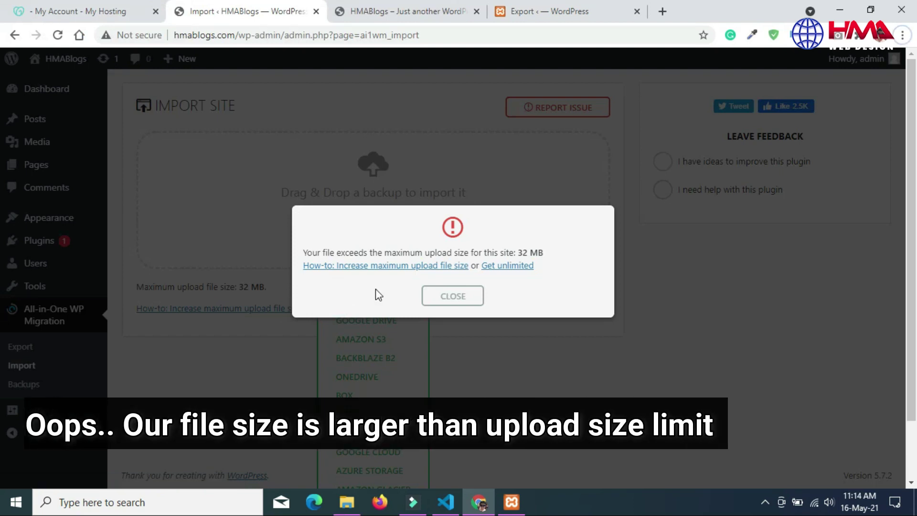
# Step: Confirm the .wpress backup is 117 MB via File Explorer Properties, then open the increase-upload-size how-to
pyautogui.click(346, 501)
pyautogui.click(55, 110)
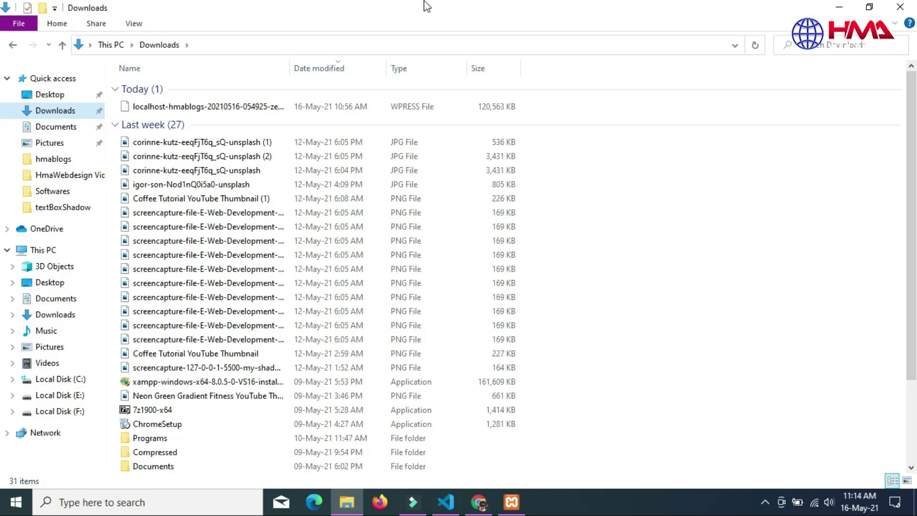
pyautogui.click(251, 109)
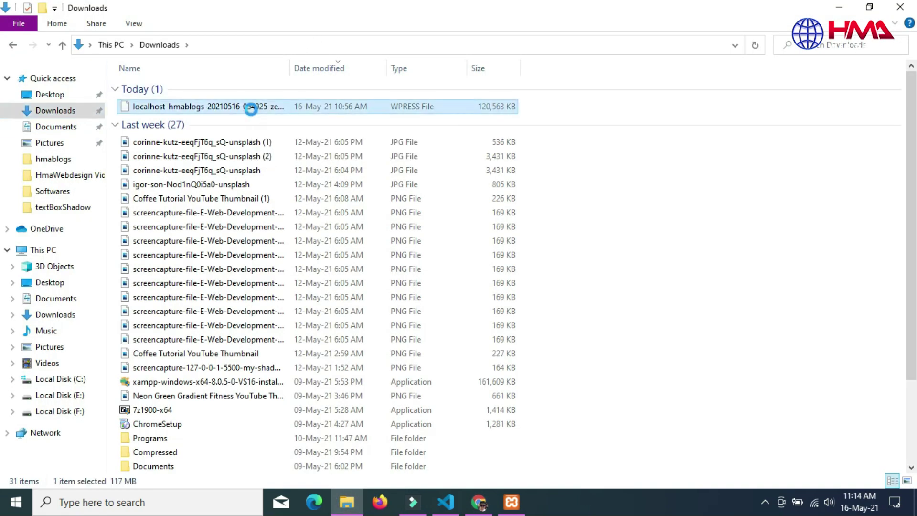
pyautogui.rightClick(251, 109)
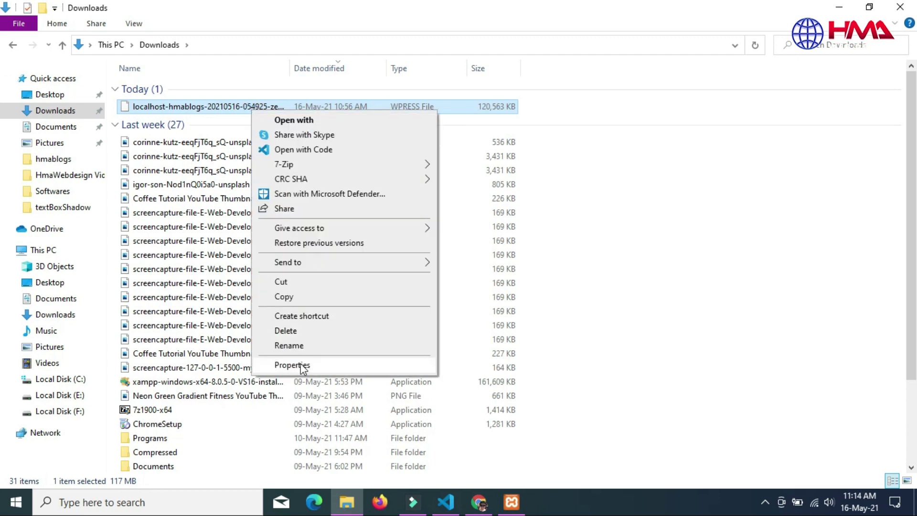
pyautogui.click(329, 364)
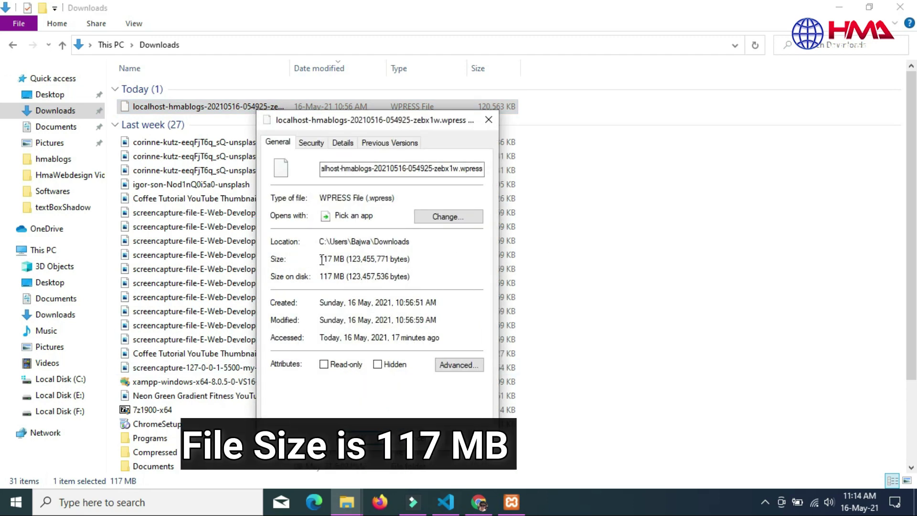
pyautogui.click(488, 119)
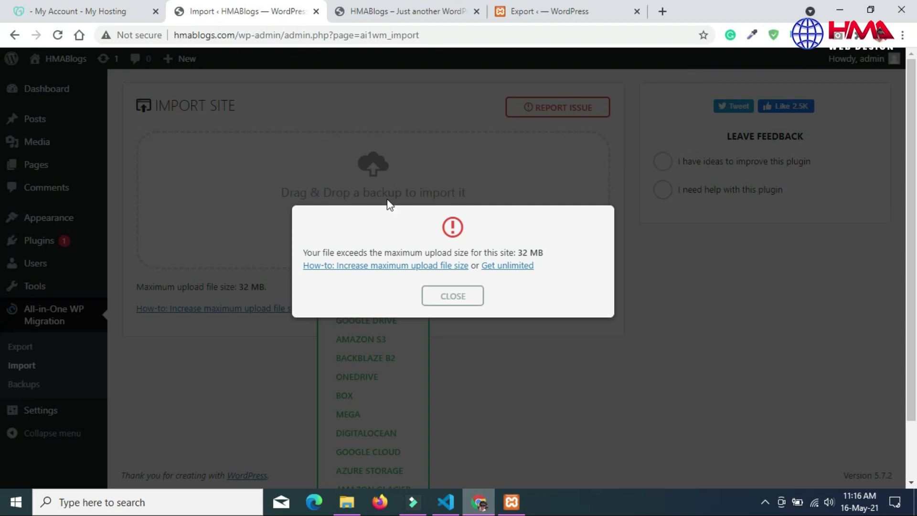
pyautogui.click(403, 268)
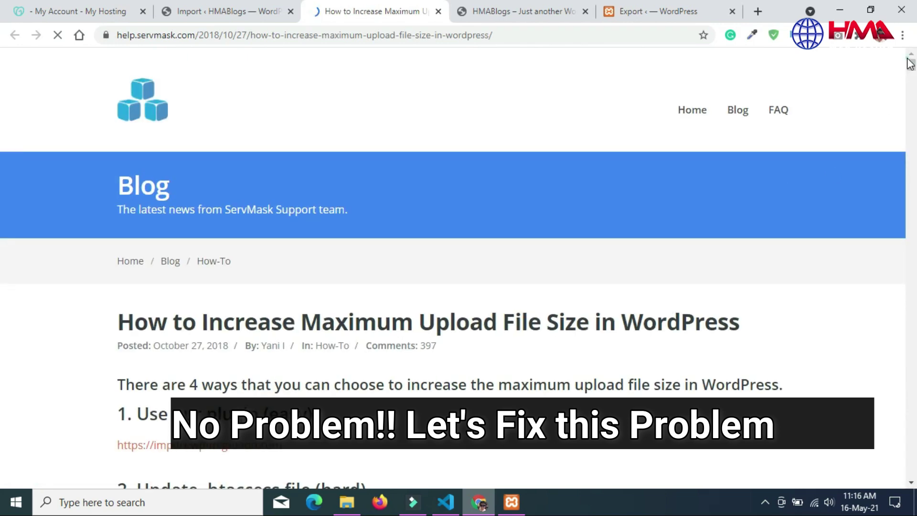
# Step: Download the free Basic import extension zip (sites under 512MB) from import.wp-migration.com
pyautogui.scroll(-6, 911, 69)
pyautogui.scroll(5, 911, 69)
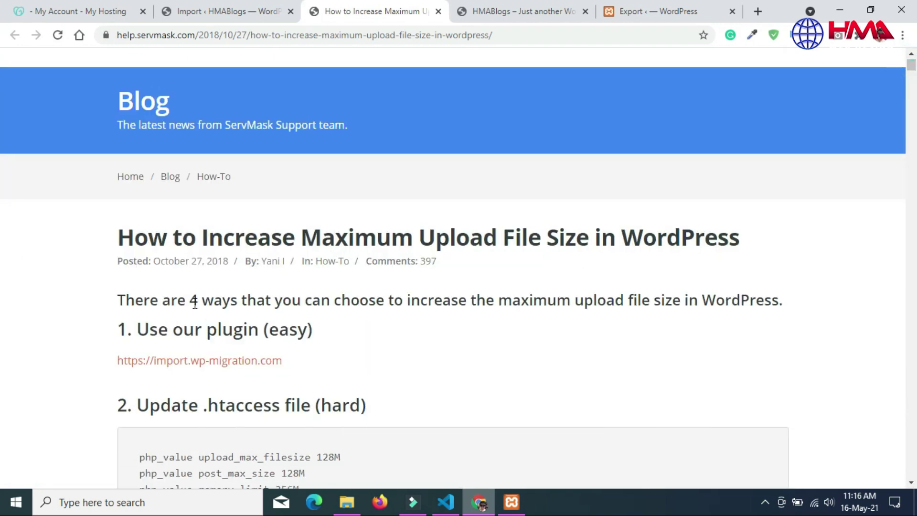
pyautogui.click(191, 364)
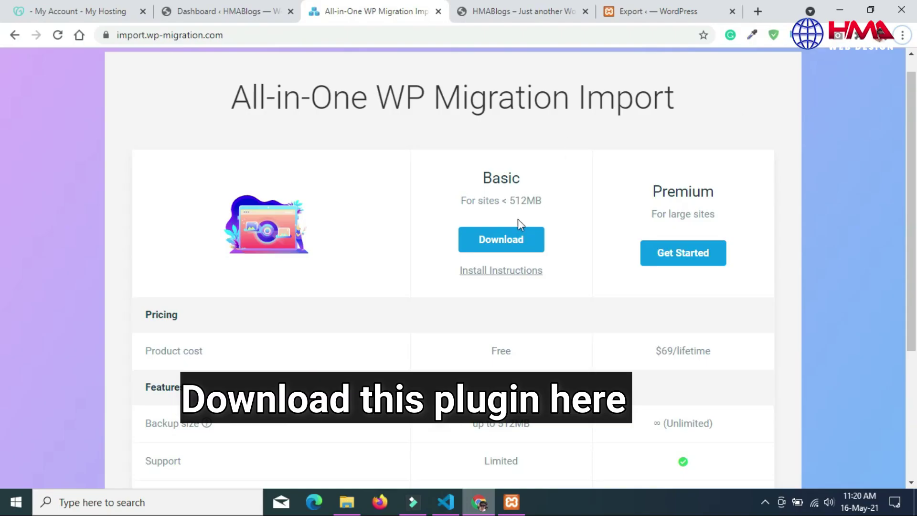
pyautogui.click(501, 243)
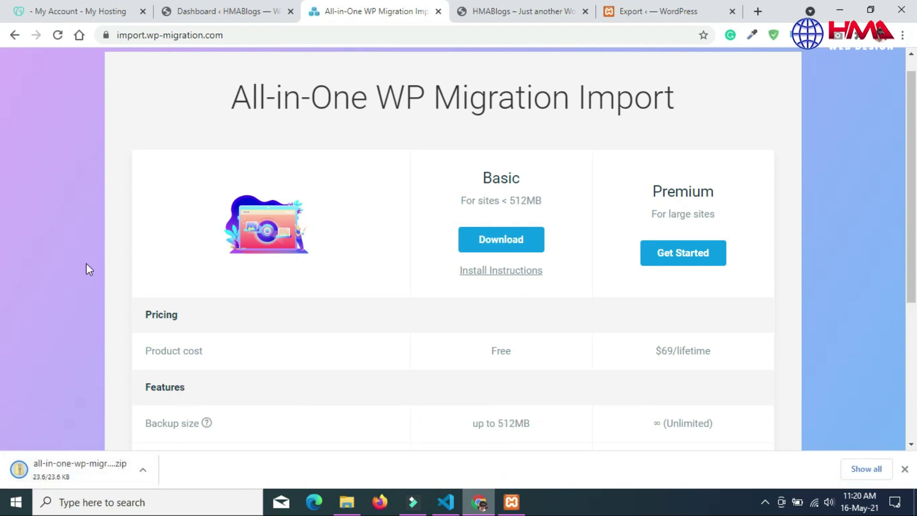
# Step: Upload and install the downloaded file-extension plugin zip through Plugins > Add New on the live site
pyautogui.click(205, 12)
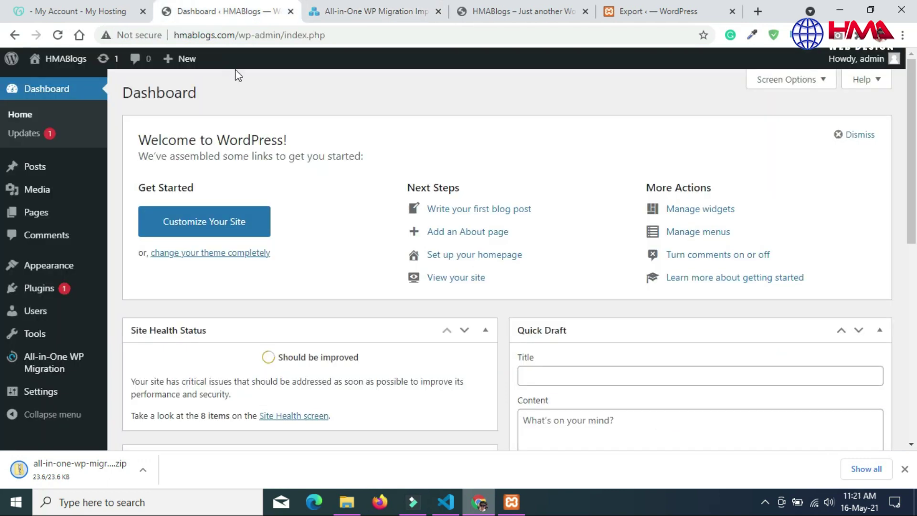
pyautogui.moveTo(46, 291)
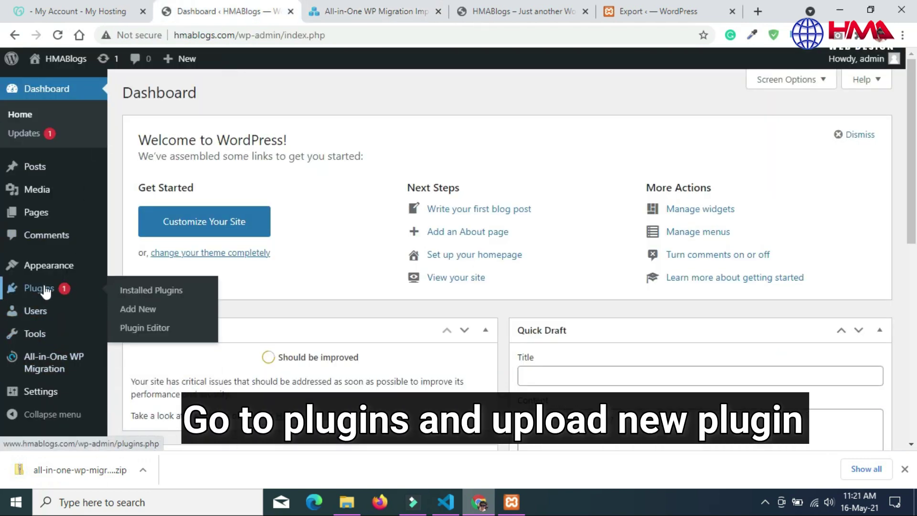
pyautogui.click(155, 310)
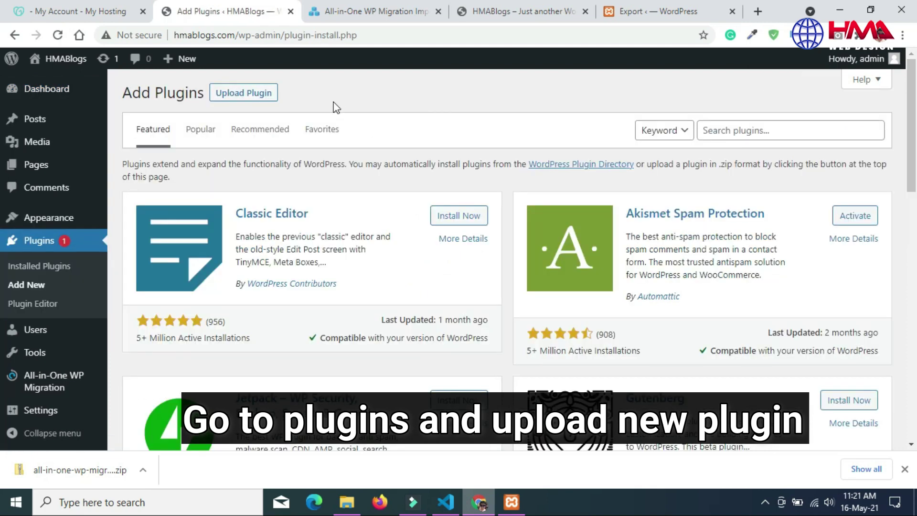
pyautogui.click(255, 95)
pyautogui.click(428, 214)
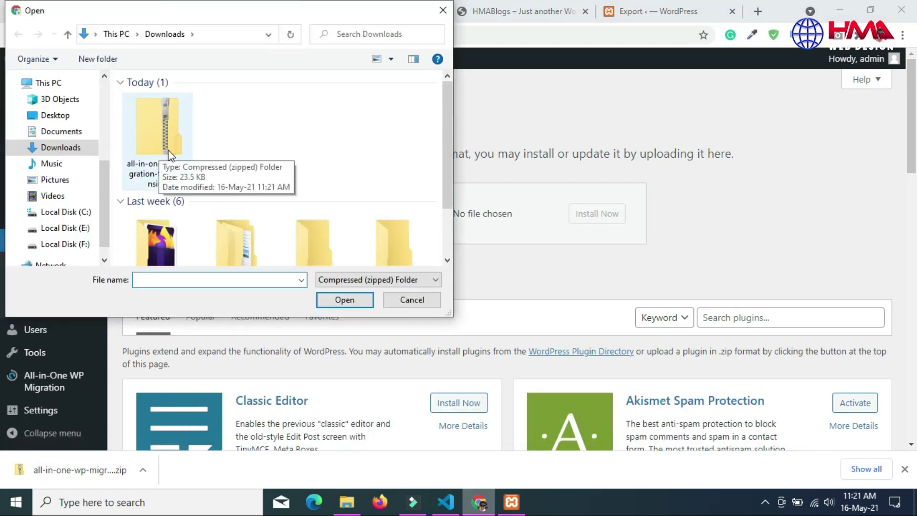
pyautogui.doubleClick(157, 156)
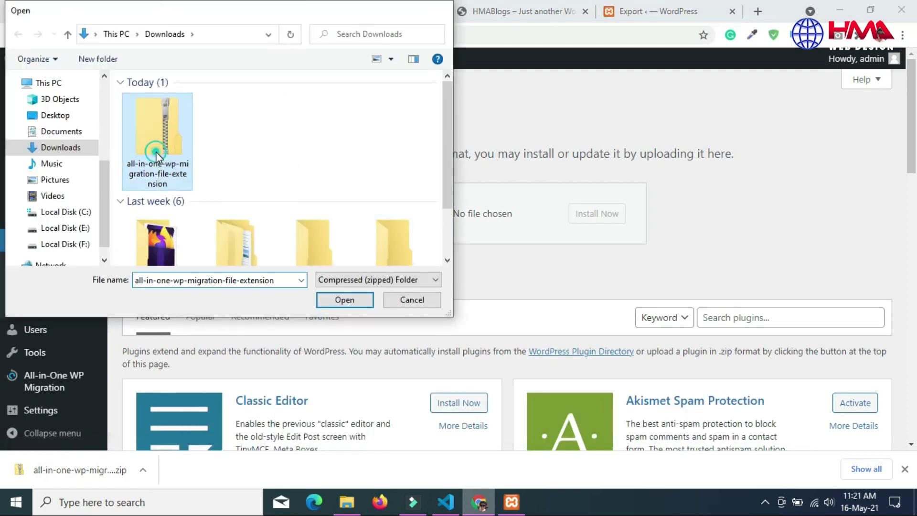
pyautogui.click(603, 216)
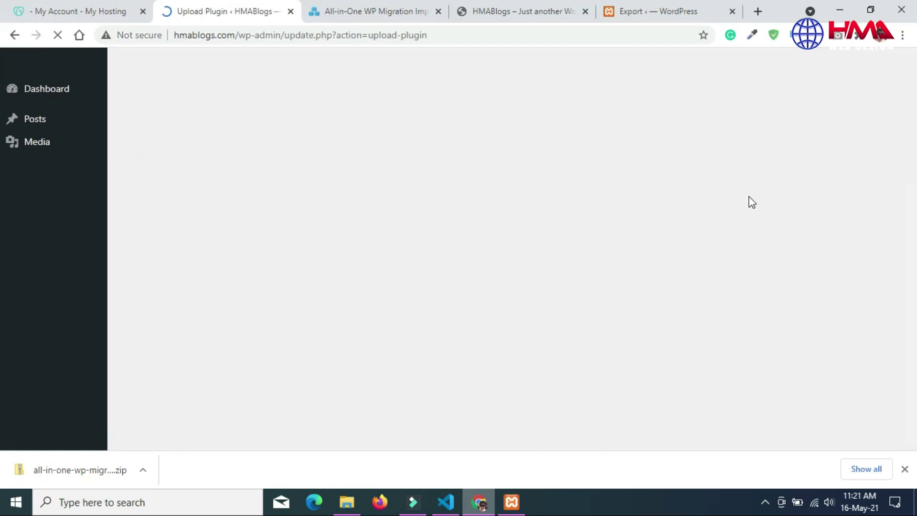
# Step: Activate the newly installed All-in-One WP Migration File Extension 1.7 plugin
pyautogui.click(905, 470)
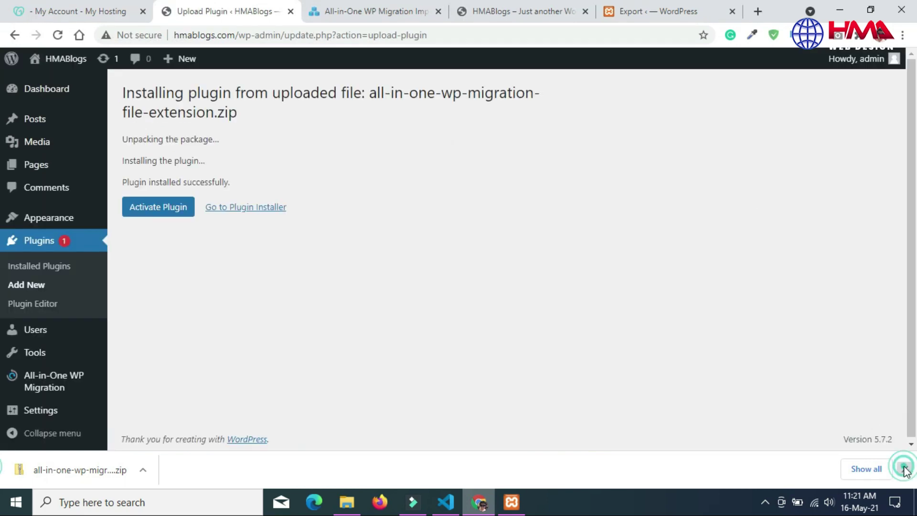
pyautogui.click(159, 216)
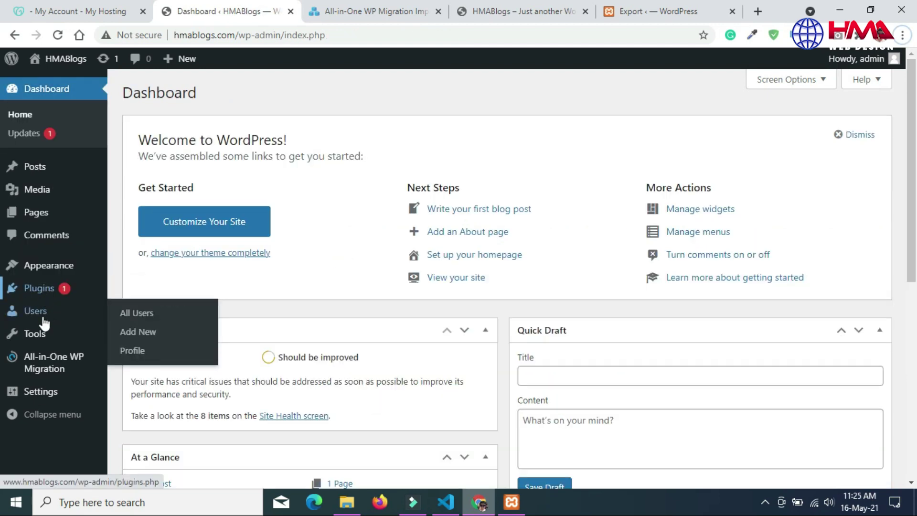
pyautogui.moveTo(45, 374)
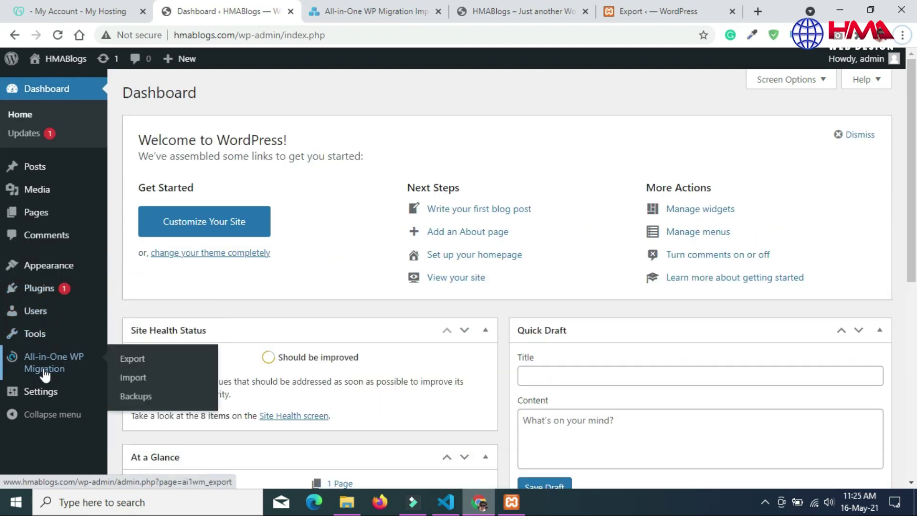
# Step: Import the localhost .wpress backup file from Downloads using All-in-One WP Migration's Import From > File
pyautogui.click(145, 378)
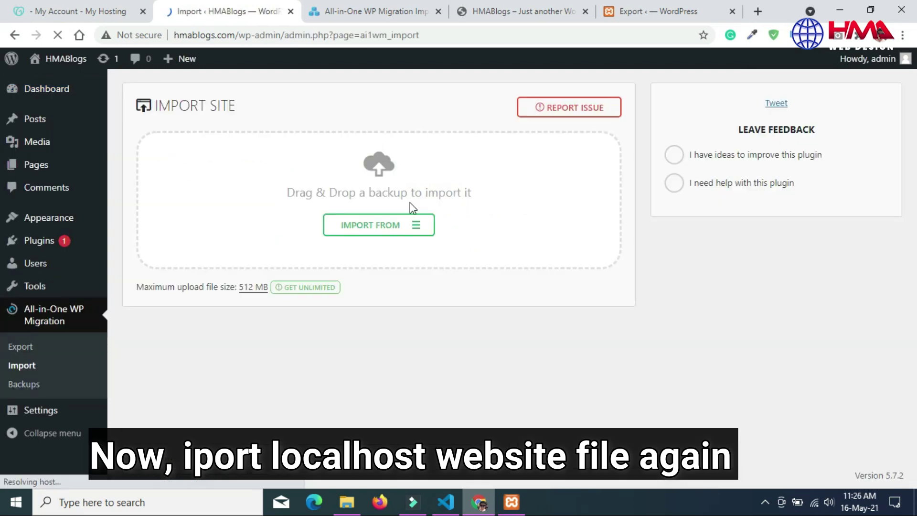
pyautogui.click(383, 231)
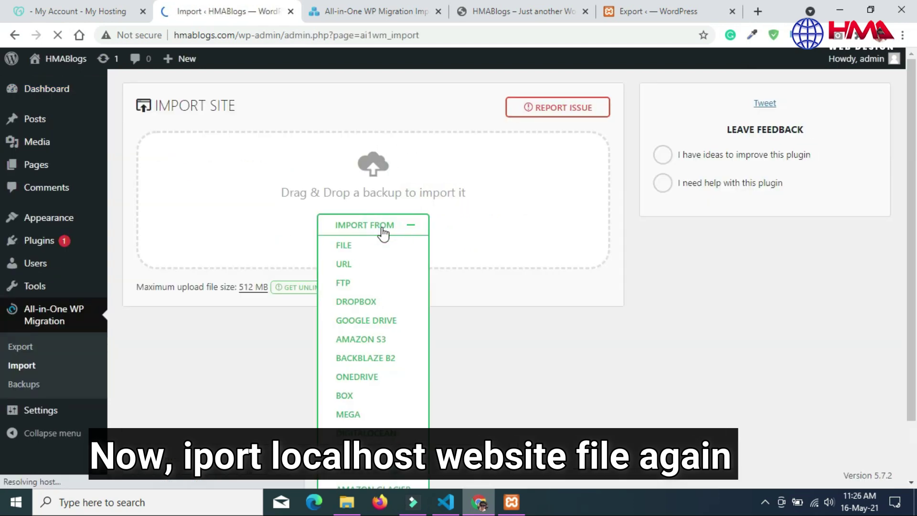
pyautogui.click(344, 245)
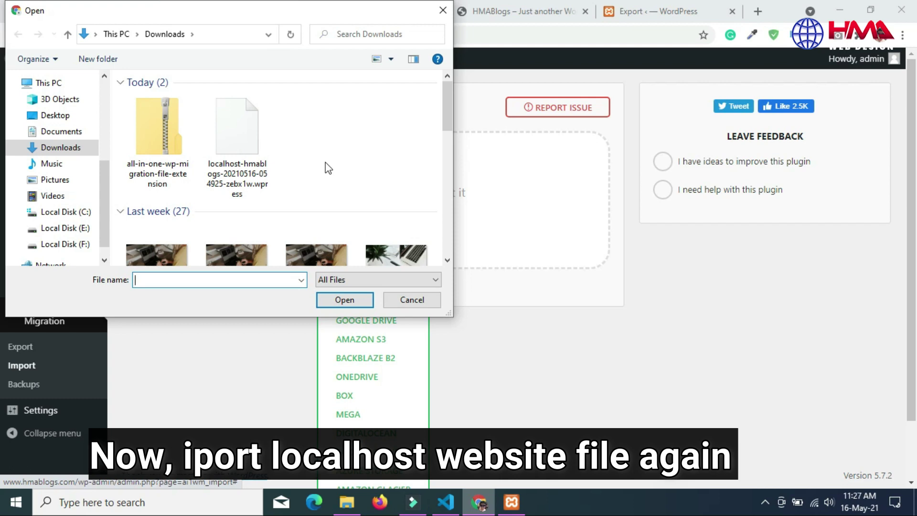
pyautogui.doubleClick(256, 139)
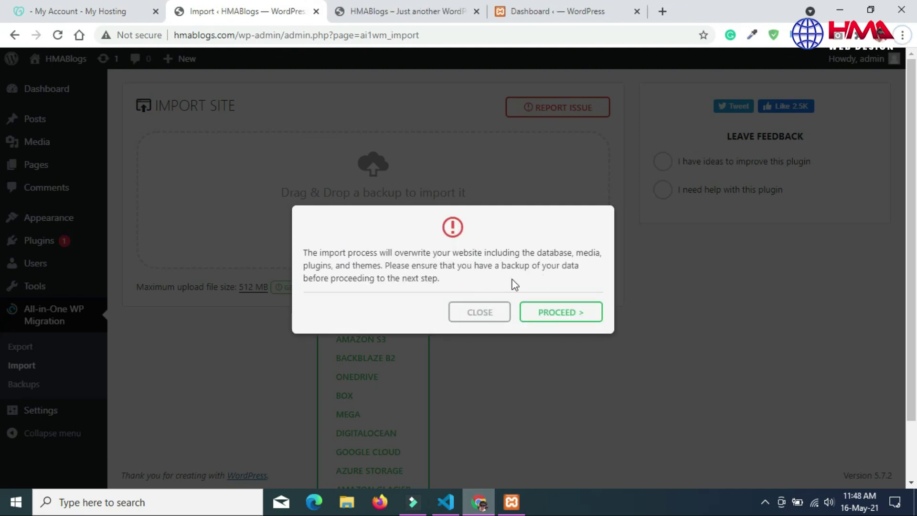
# Step: Confirm overwriting the live site, let the import complete, and close the success message
pyautogui.click(570, 316)
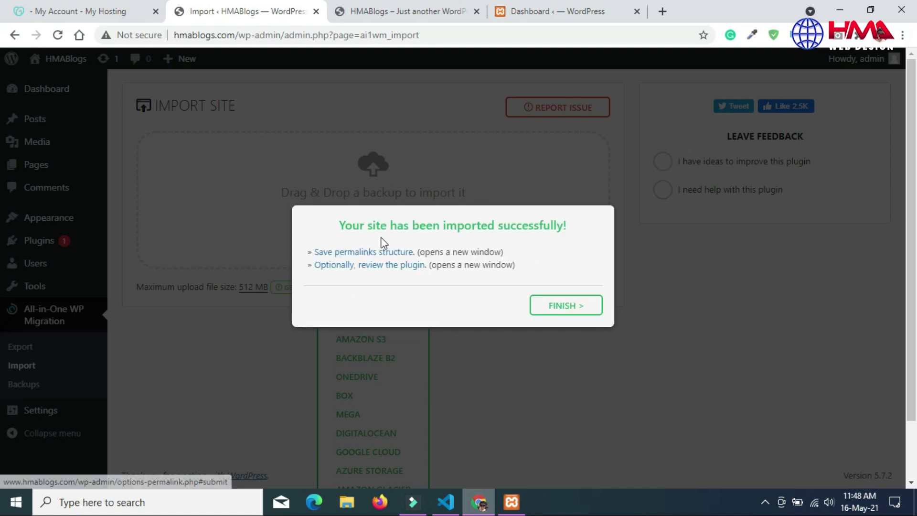
pyautogui.moveTo(342, 224); pyautogui.dragTo(558, 221)
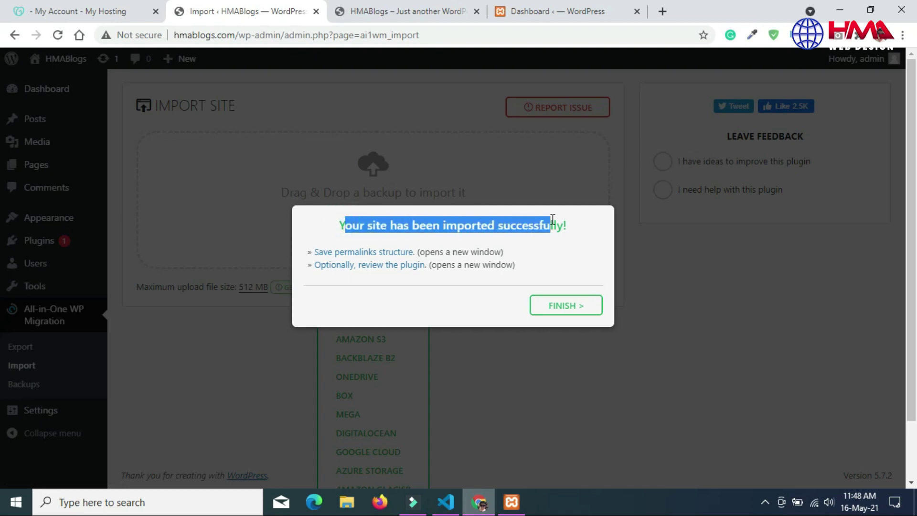
pyautogui.click(582, 267)
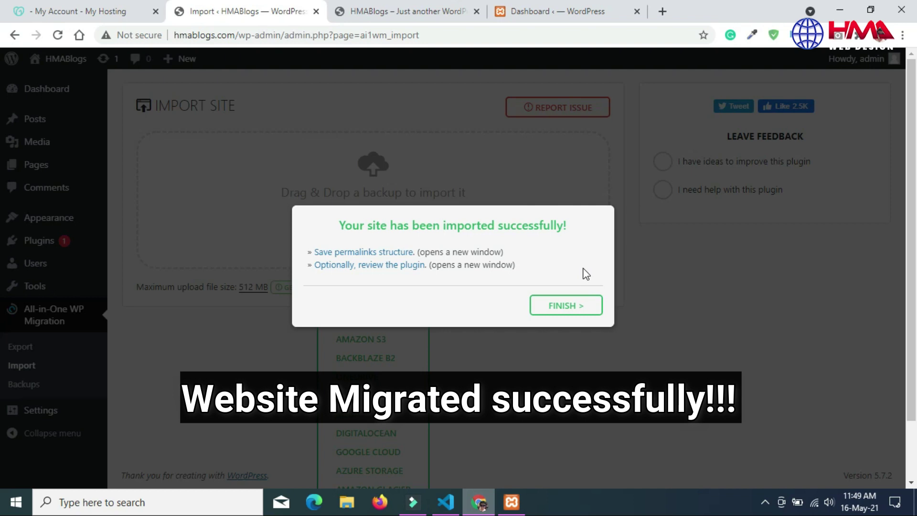
pyautogui.click(566, 308)
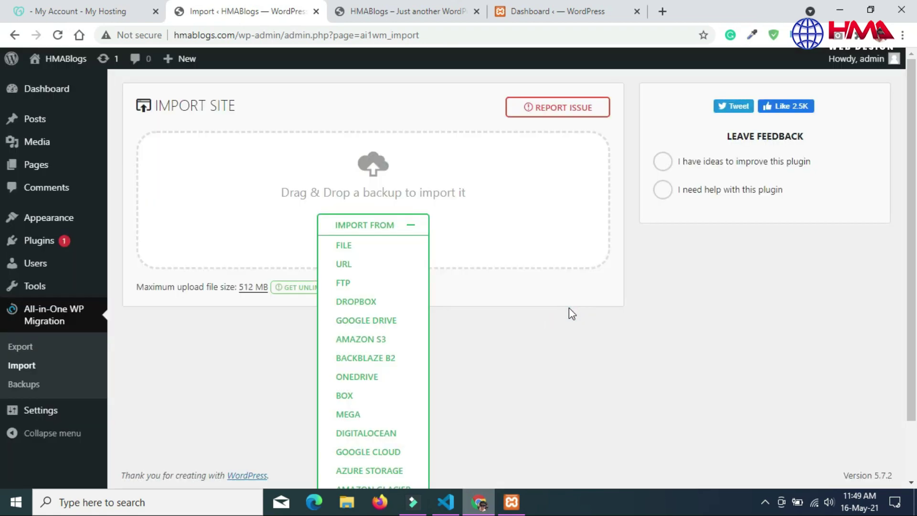
pyautogui.click(628, 336)
pyautogui.click(629, 337)
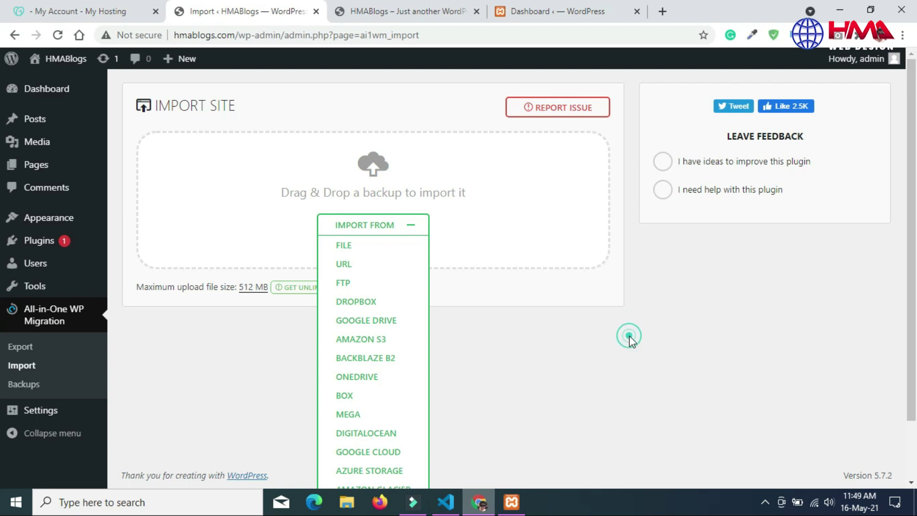
# Step: Log in with the localhost admin username and password, then view the HMABlogs homepage
pyautogui.click(40, 90)
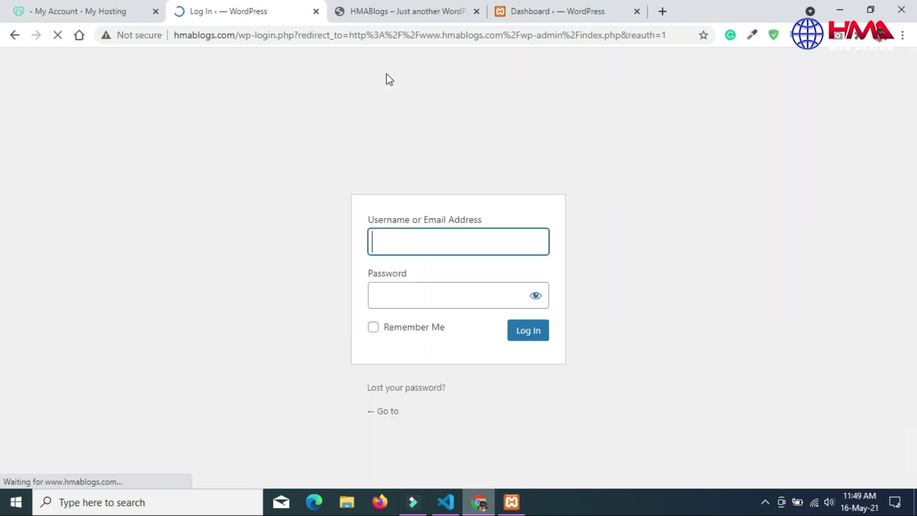
pyautogui.click(389, 242)
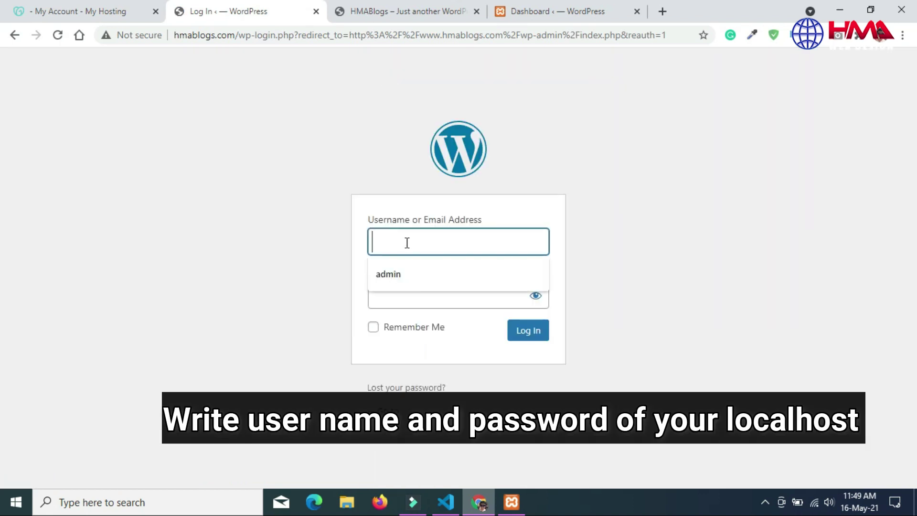
pyautogui.press('Tab')
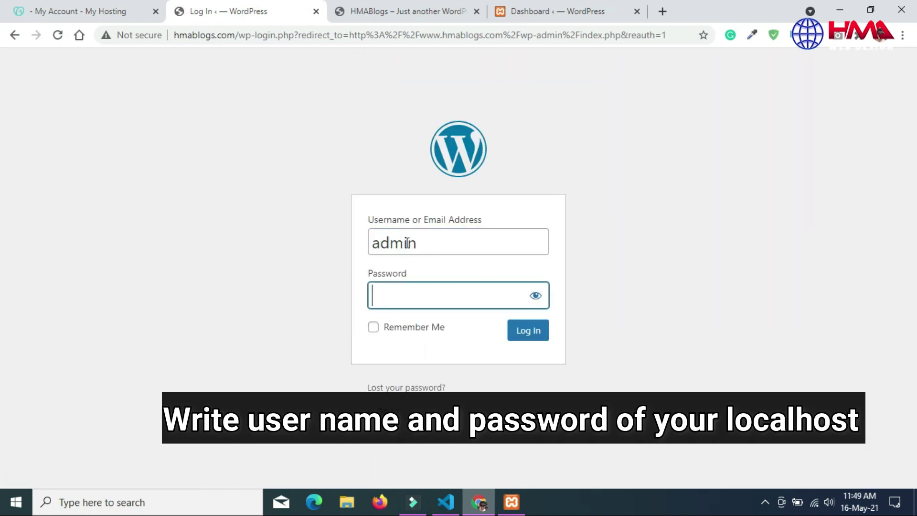
pyautogui.moveTo(424, 296); pyautogui.dragTo(465, 292)
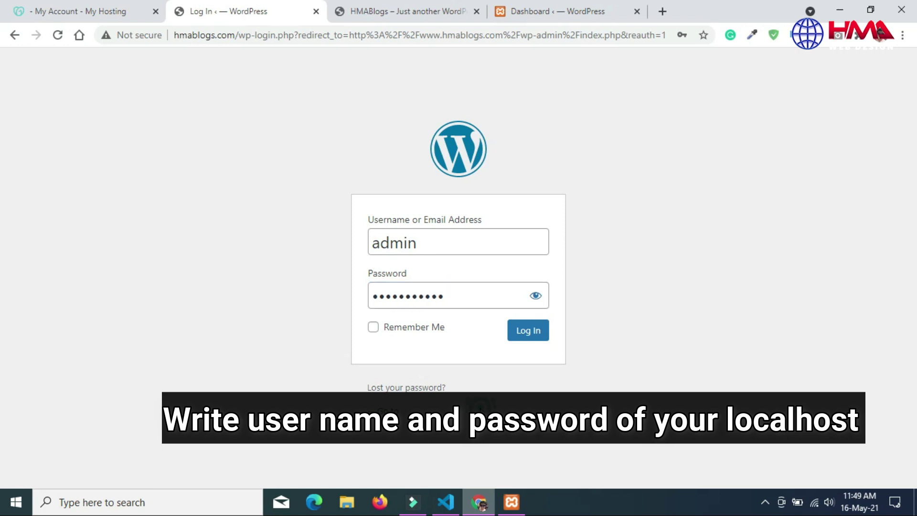
pyautogui.click(526, 336)
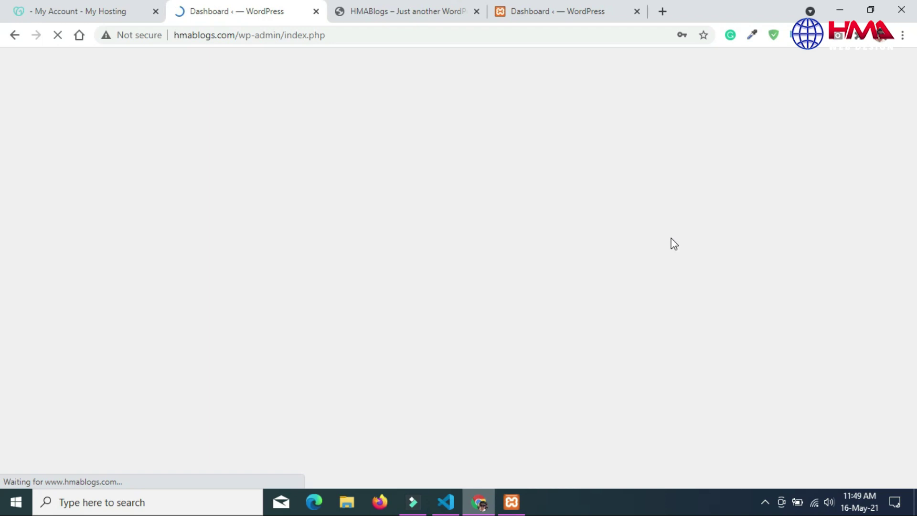
pyautogui.click(396, 8)
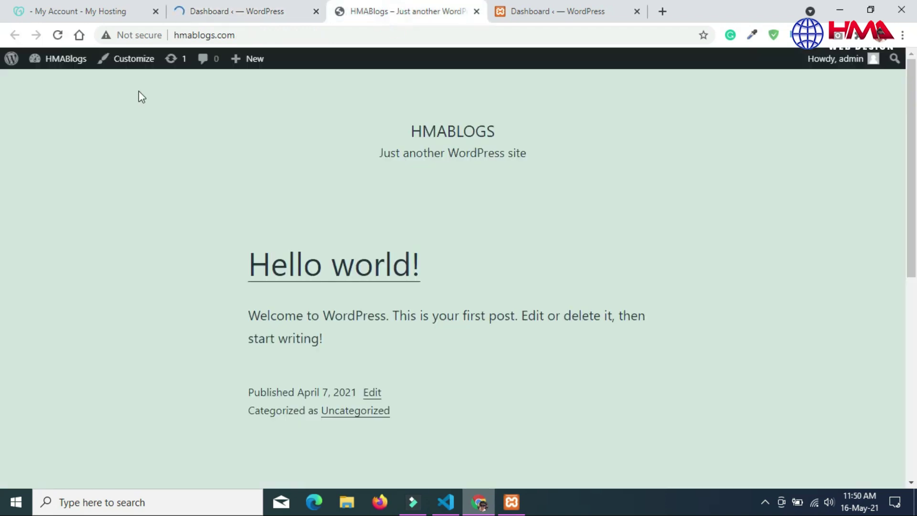